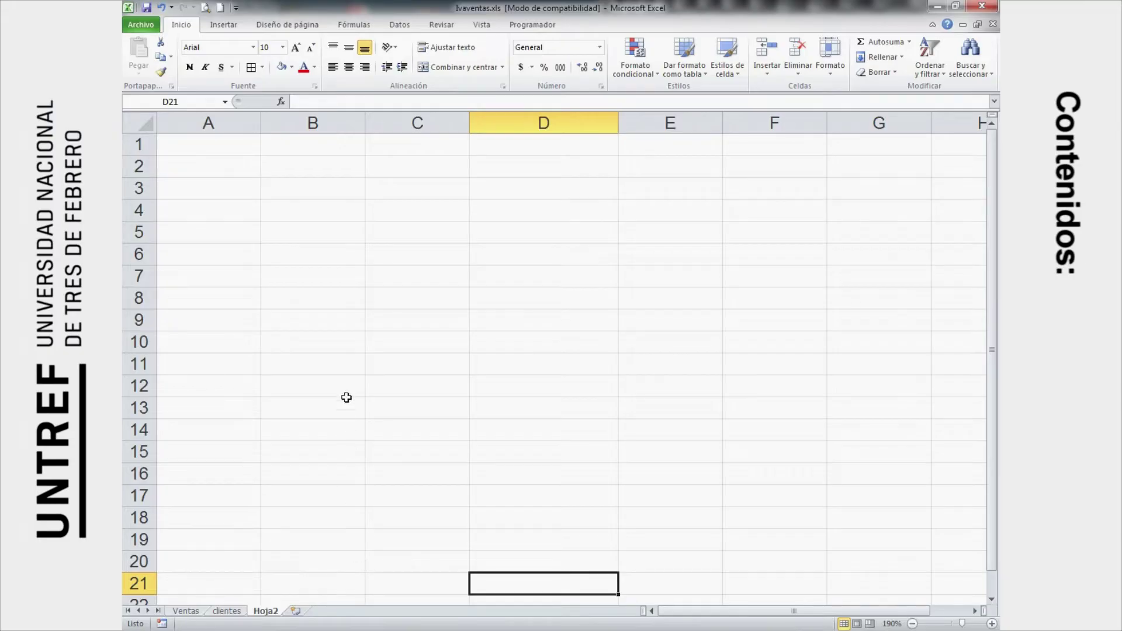
Enter the age 18 in cell B8 and label it EDAD in cell A8
click(337, 300)
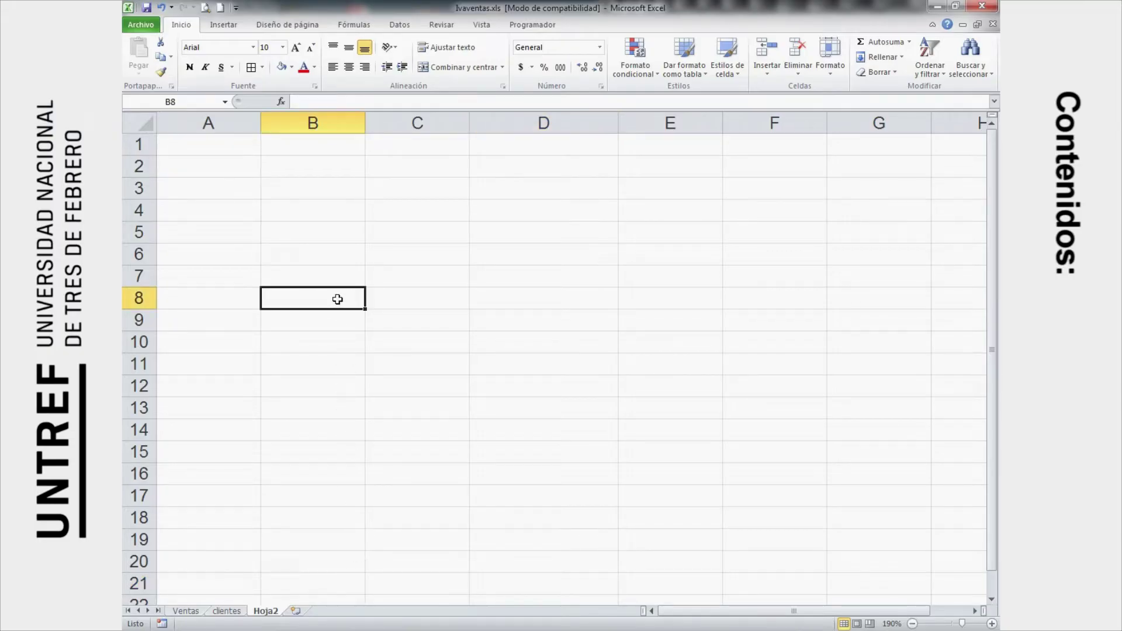
text(18)
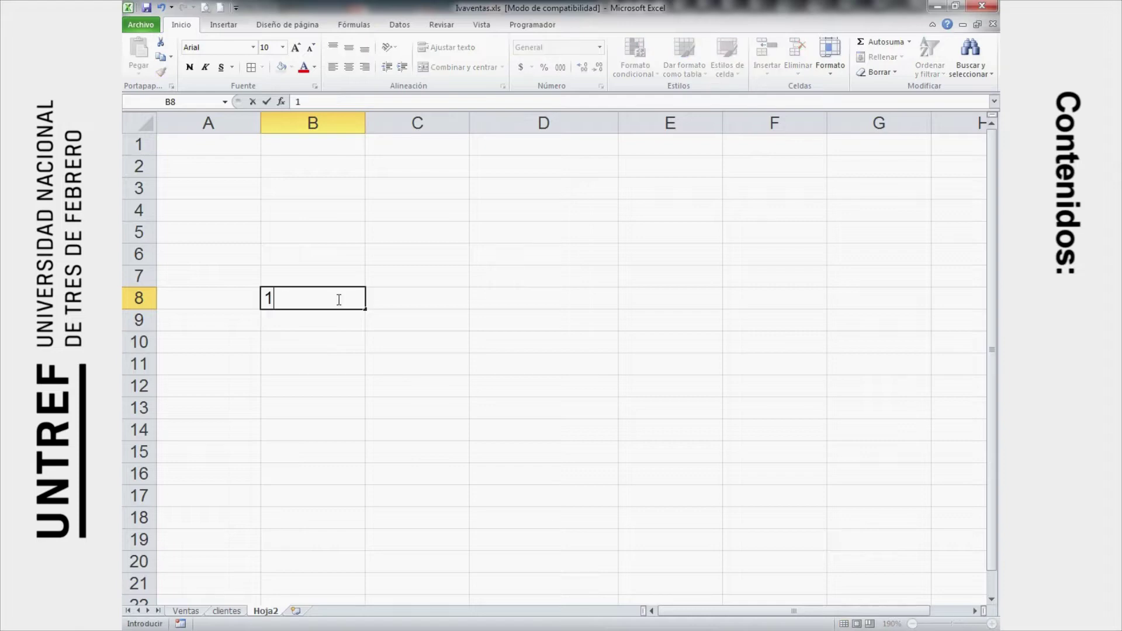
click(202, 297)
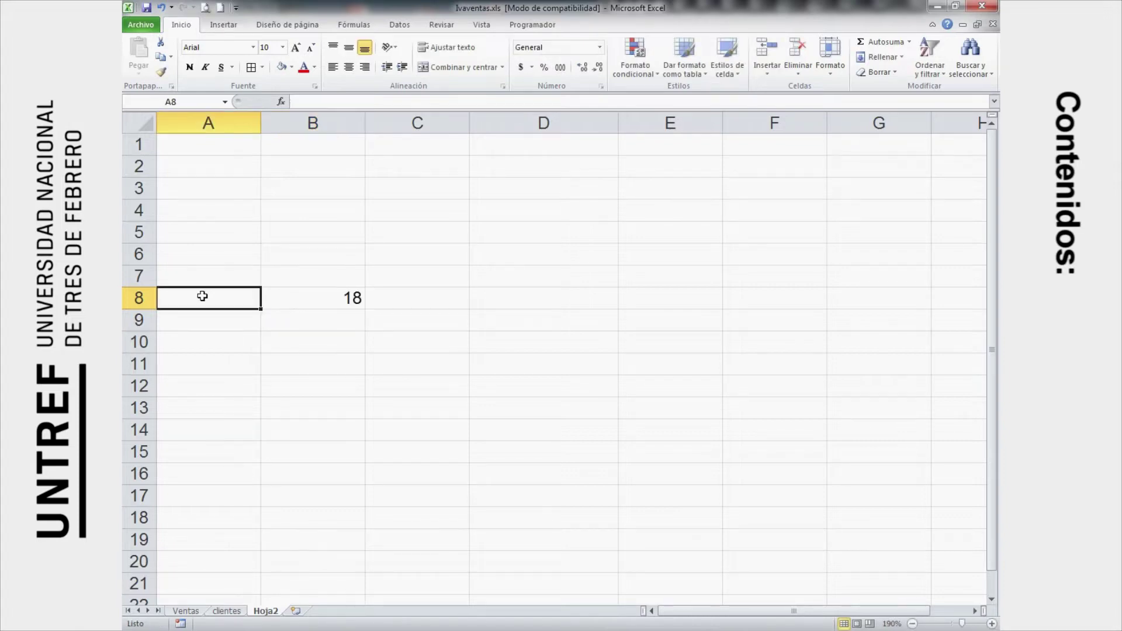
text(EDAD)
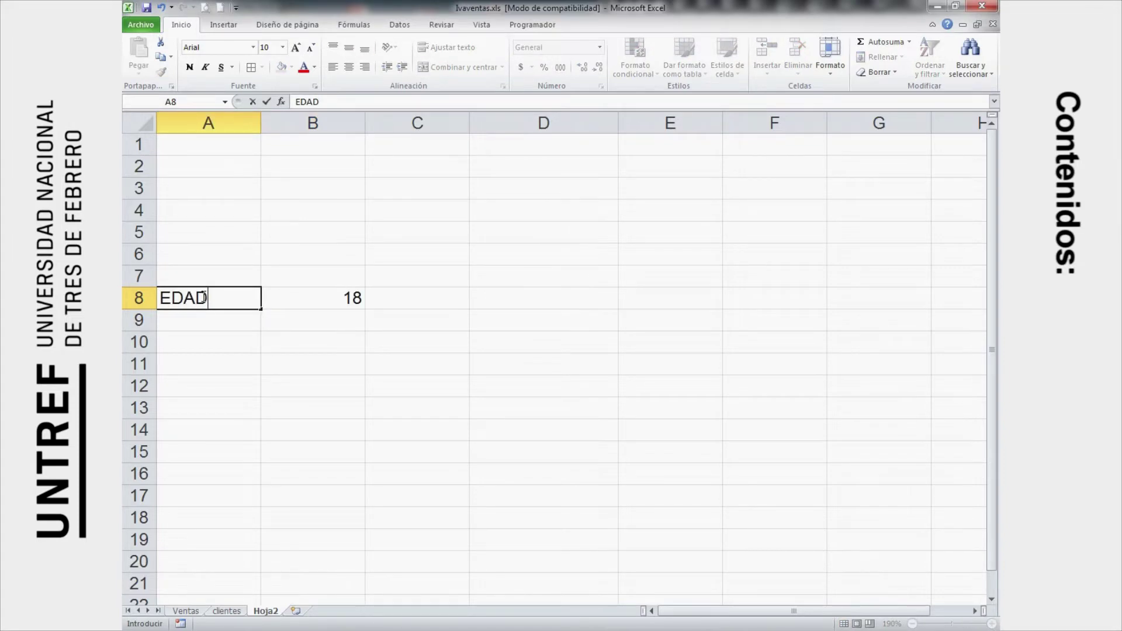
Start an SI formula in cell D10 with the logical test B8>18
click(518, 343)
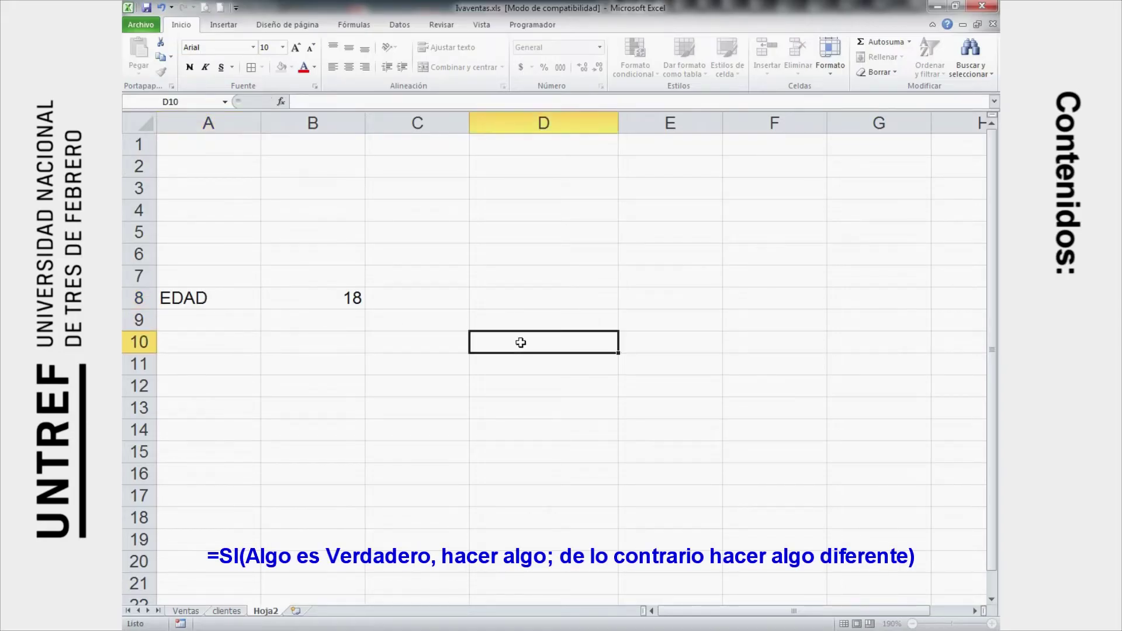
text(=SI)
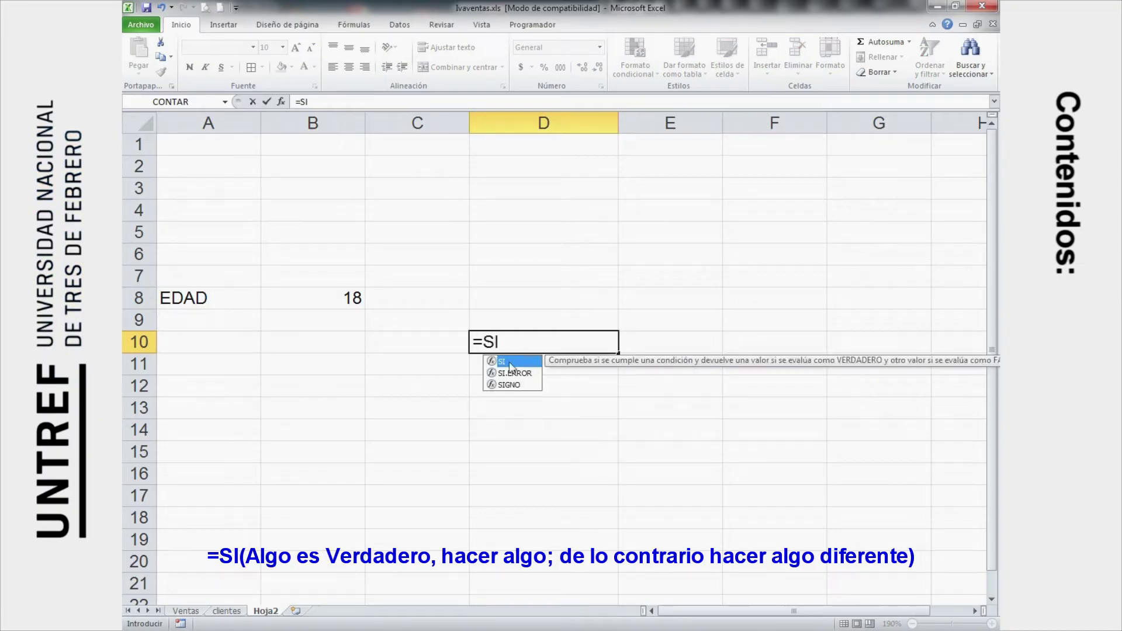
double_click(509, 362)
click(349, 300)
text(>)
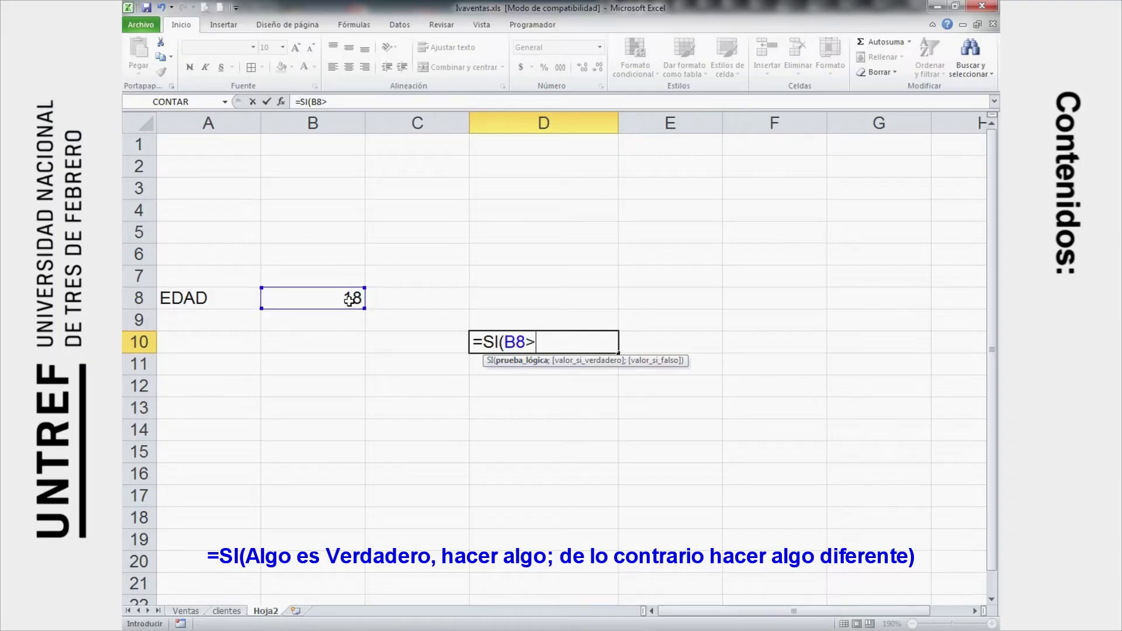
text(18;)
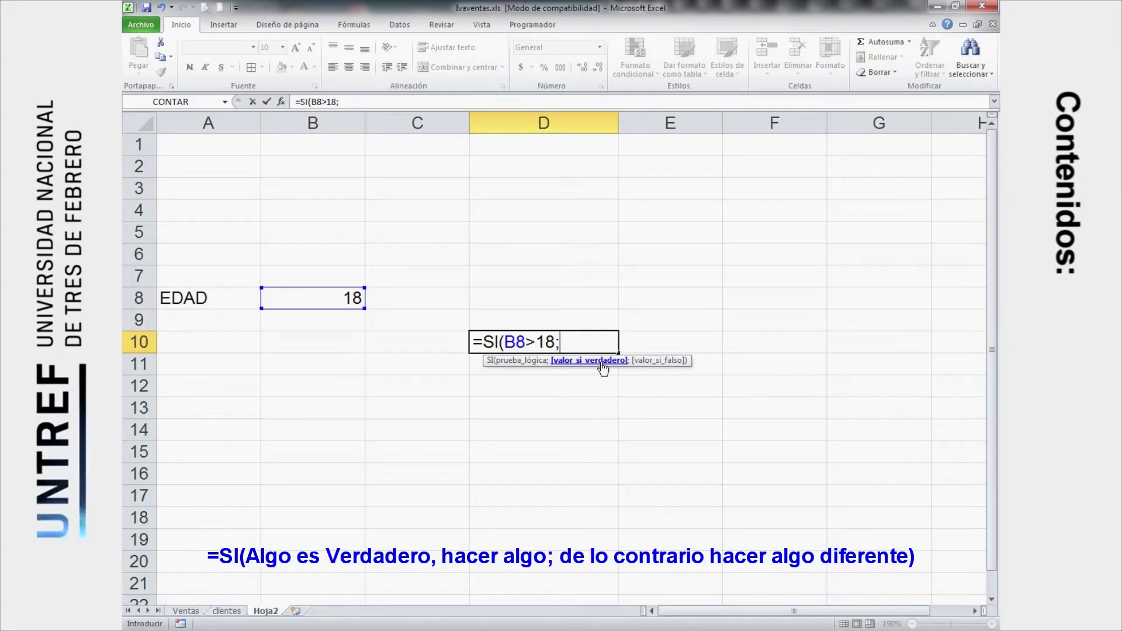
text(54)
key(BackSpace)
key(BackSpace)
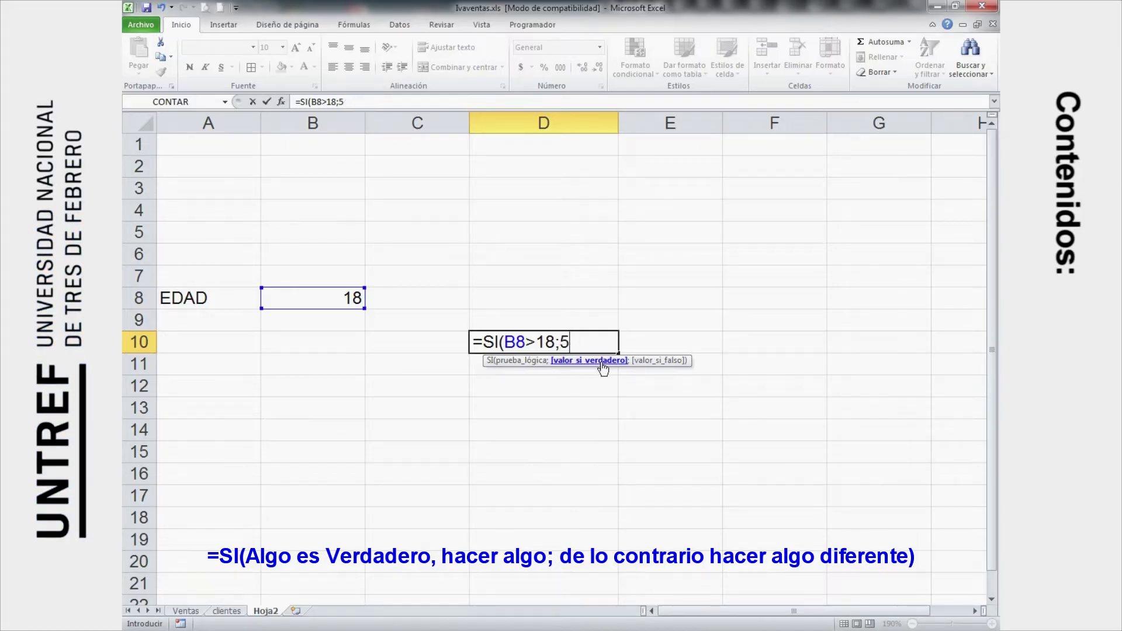
text(10/05)
key(BackSpace)
key(BackSpace)
key(BackSpace)
key(BackSpace)
key(BackSpace)
text(B5*)
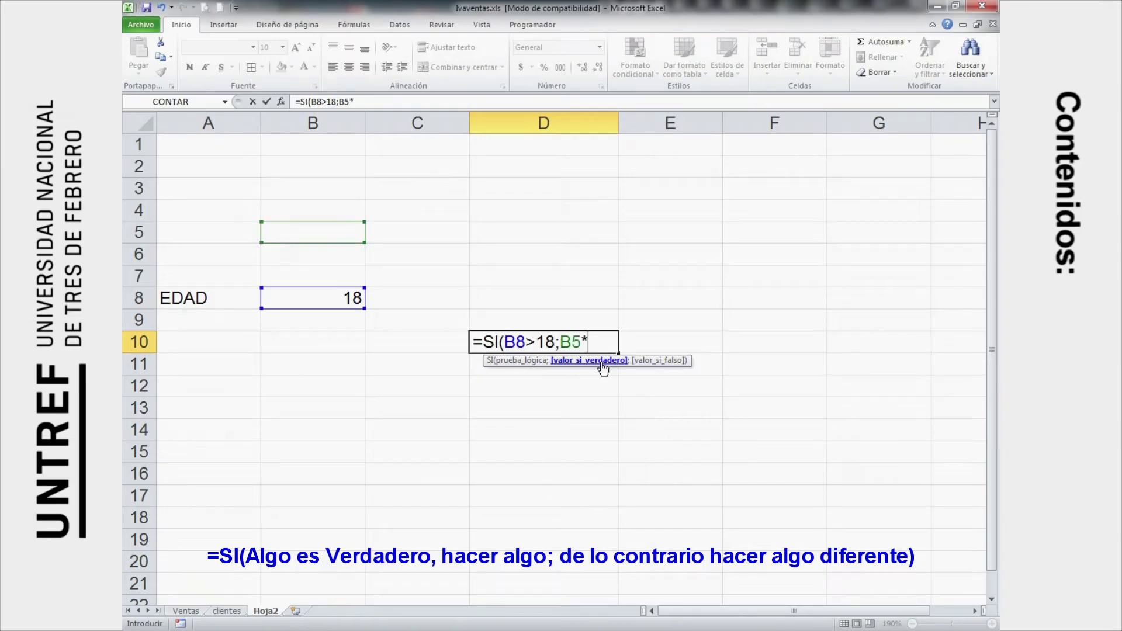
text(B9)
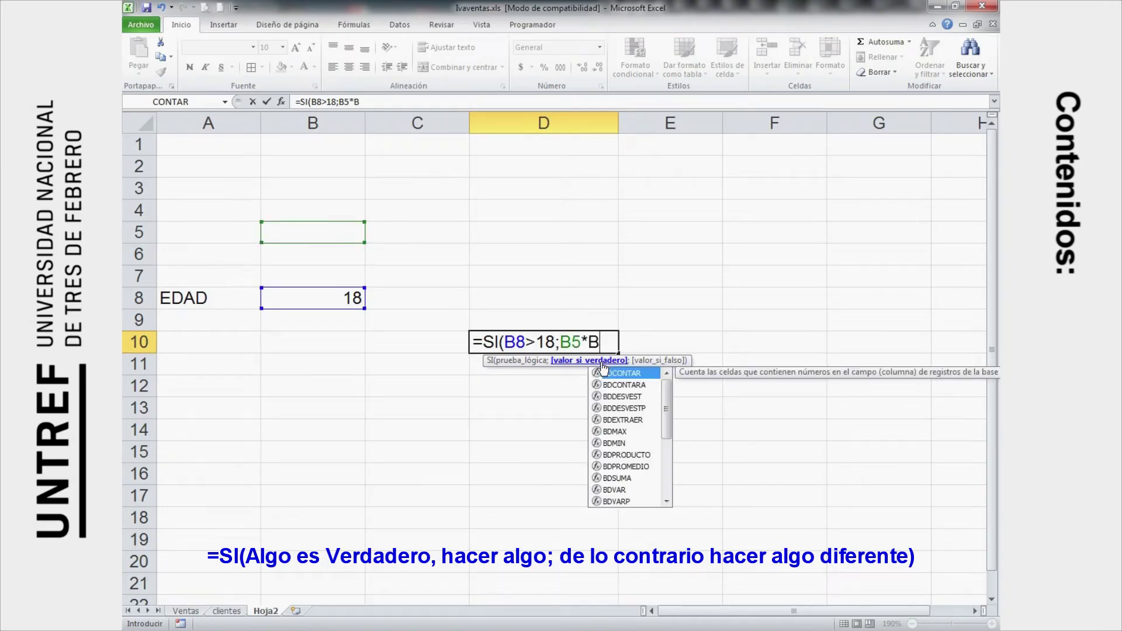
key(BackSpace)
key(BackSpace)
key(BackSpace)
key(BackSpace)
key(BackSpace)
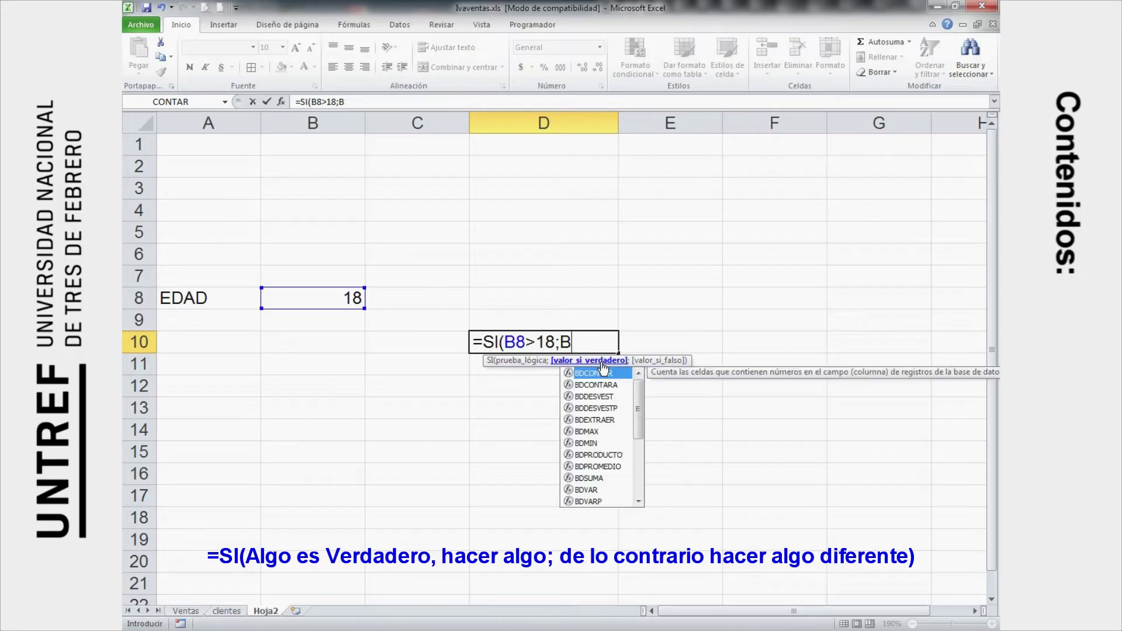
Enter "ES MAYOR DE EDAD" as the value if true in the SI formula
text(")
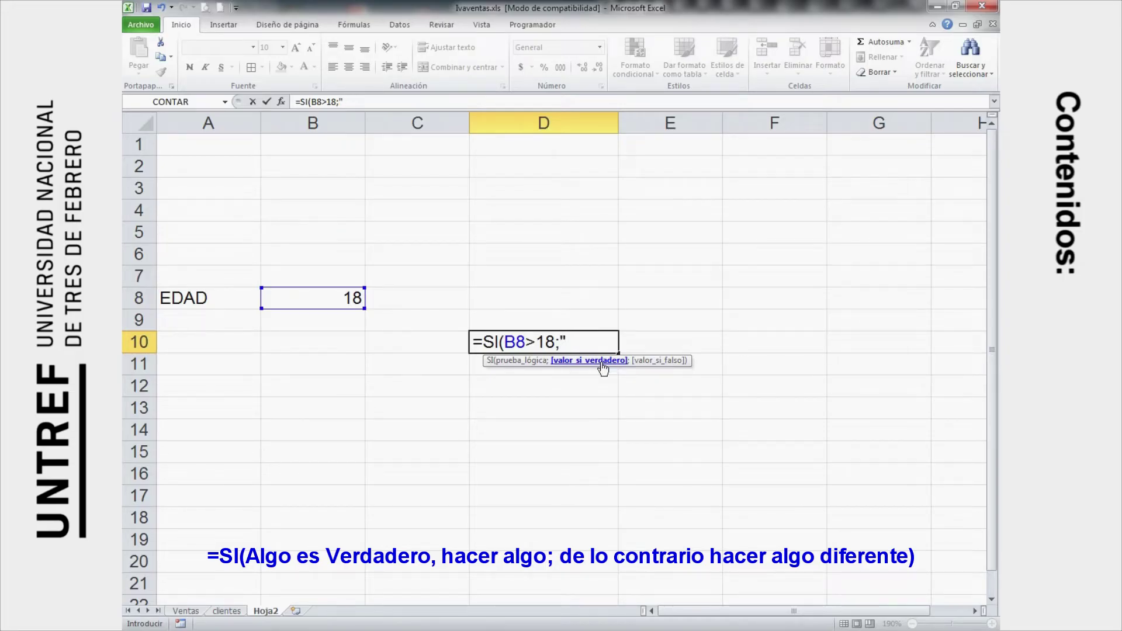
text(ES MAYOR DE EDAD)
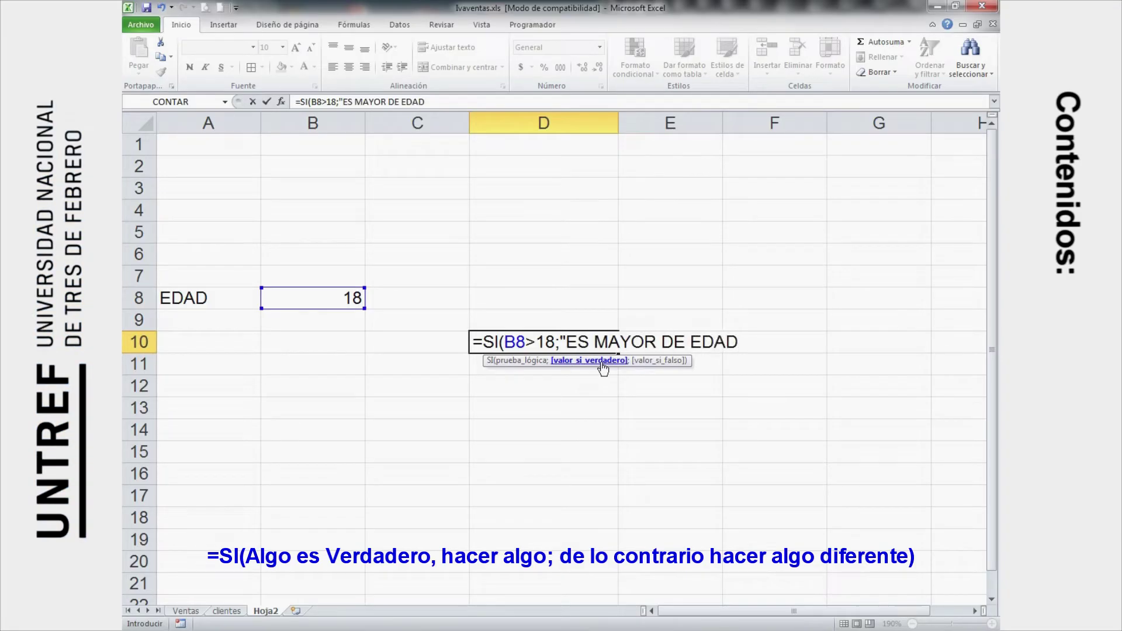
text(";)
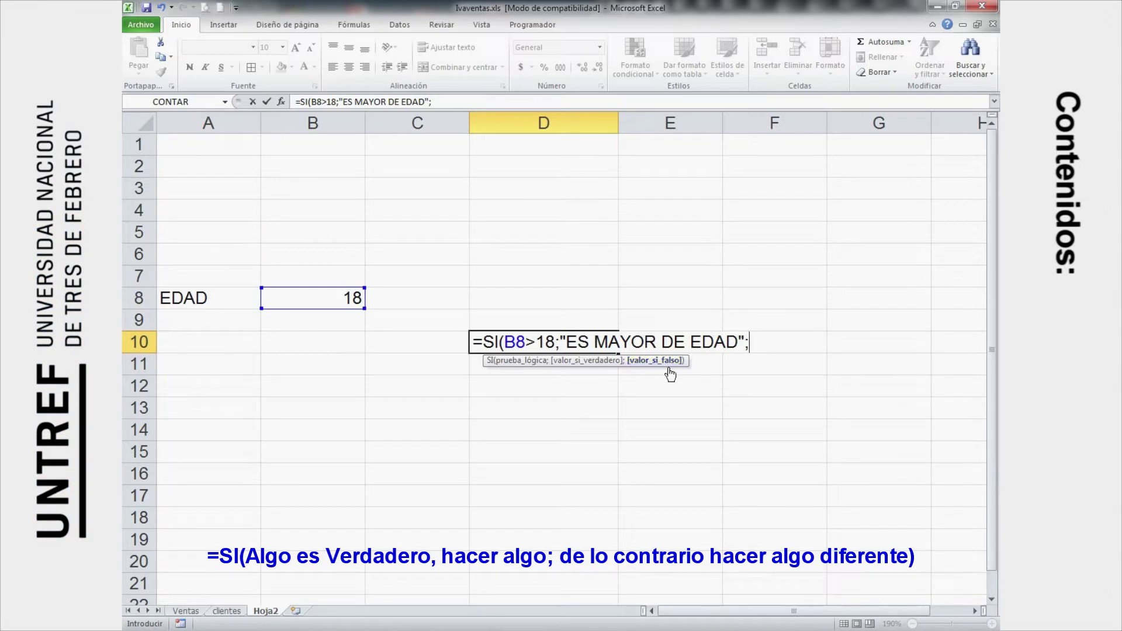
text(B6*)
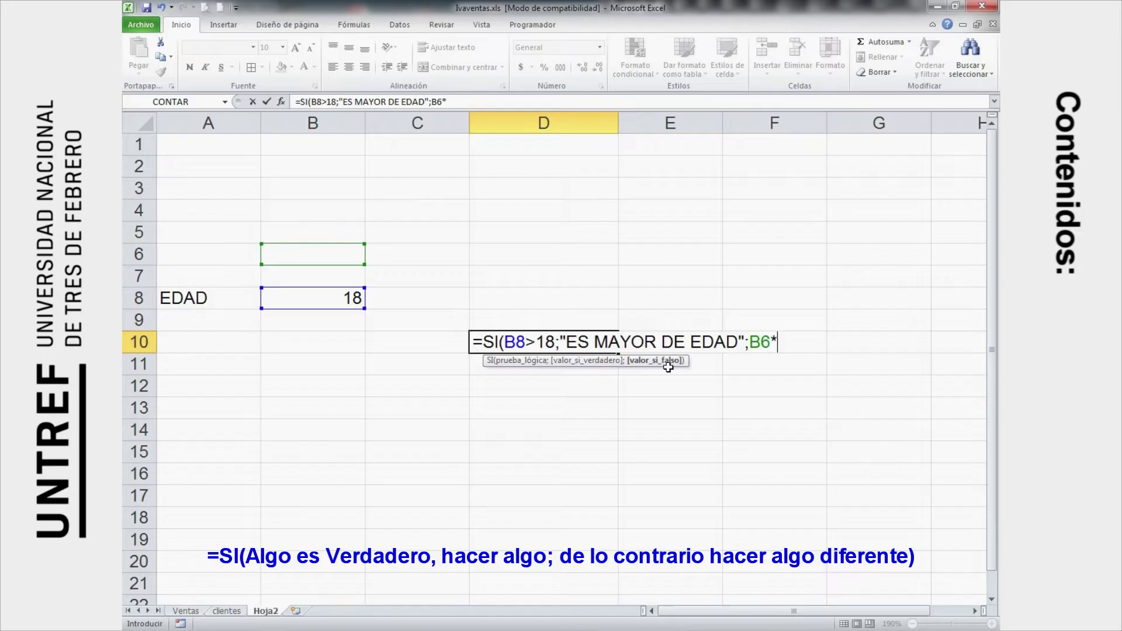
text(B9)
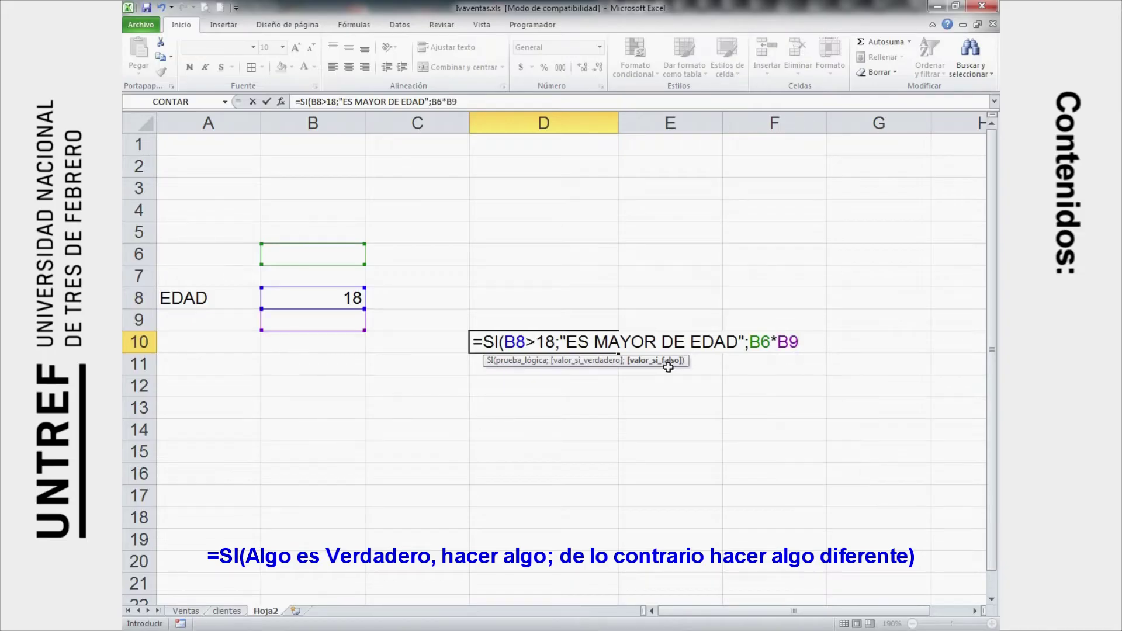
key(BackSpace)
key(BackSpace)
key(BackSpace)
key(BackSpace)
key(BackSpace)
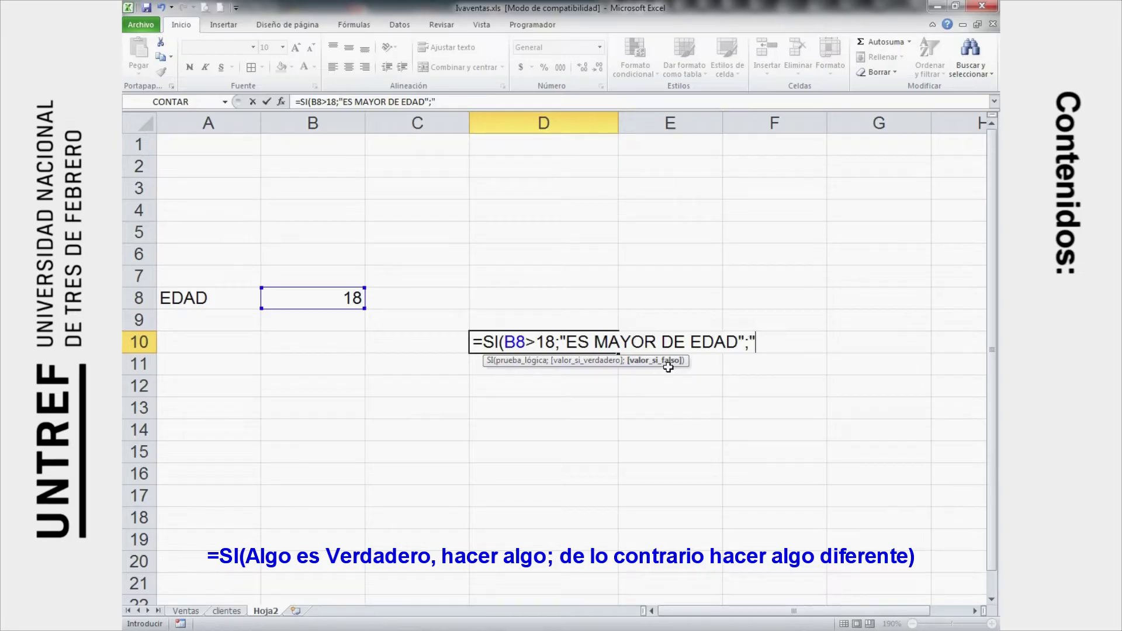
text(B8*B5)
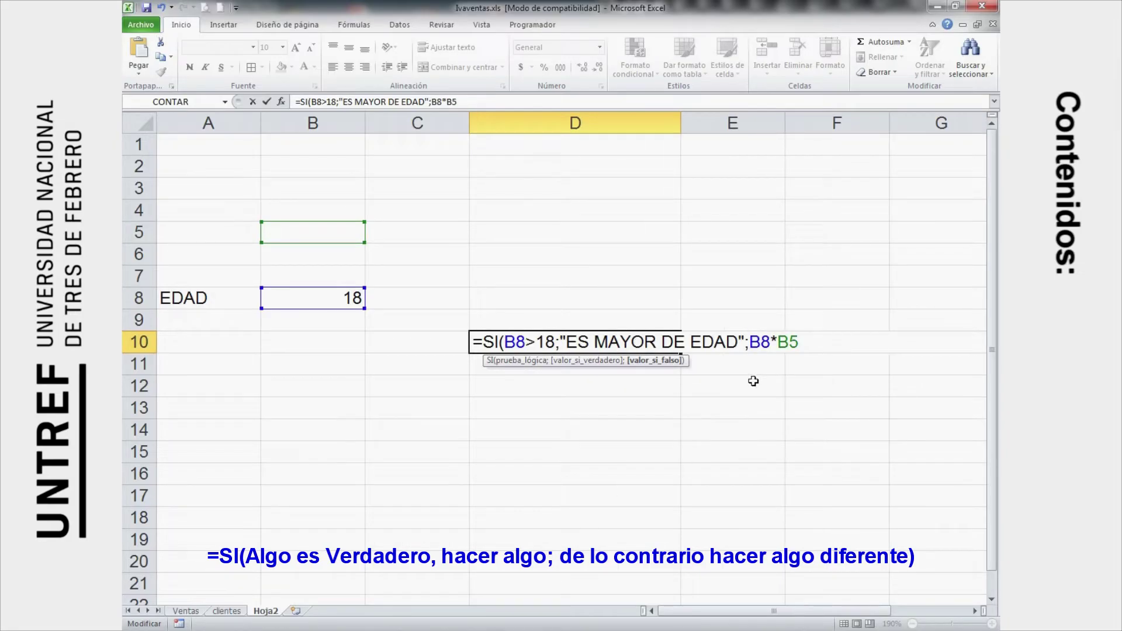
click(810, 349)
key(BackSpace)
key(BackSpace)
key(BackSpace)
key(BackSpace)
key(BackSpace)
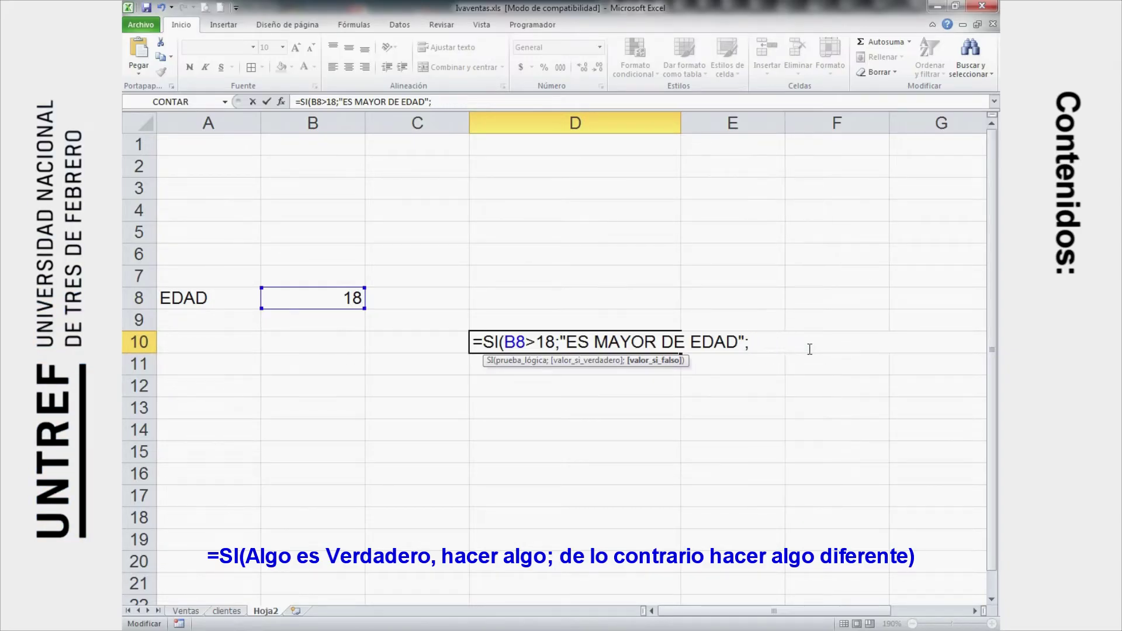
Enter "ES MENOR DE EDAD" as the value if false and complete the SI formula in D10
text(")
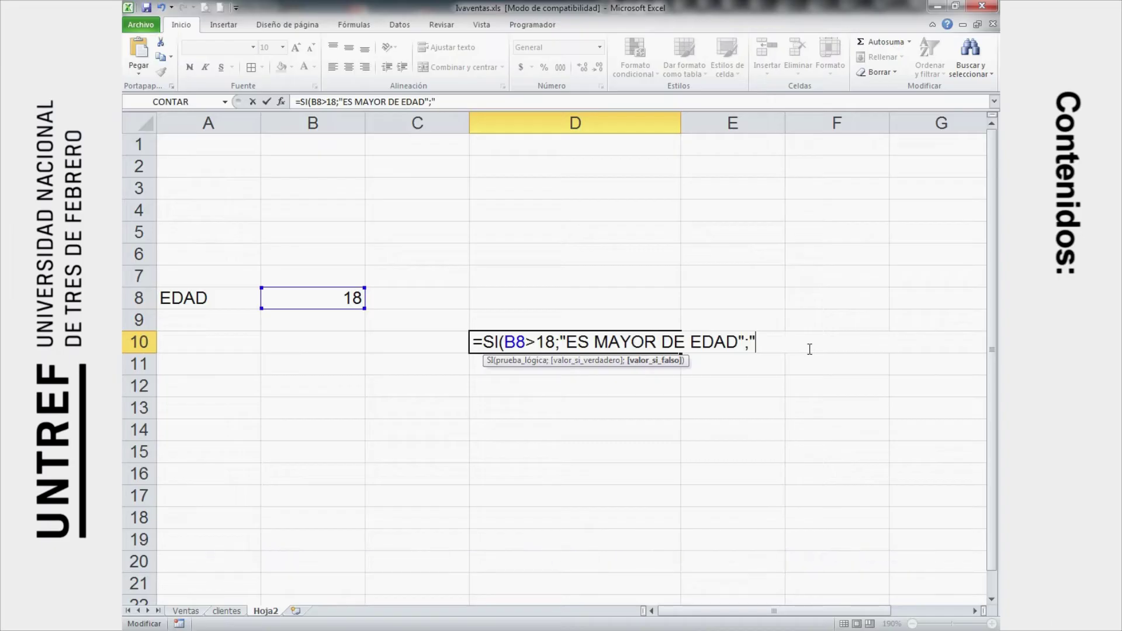
text(ES MENOR DE EDAD")
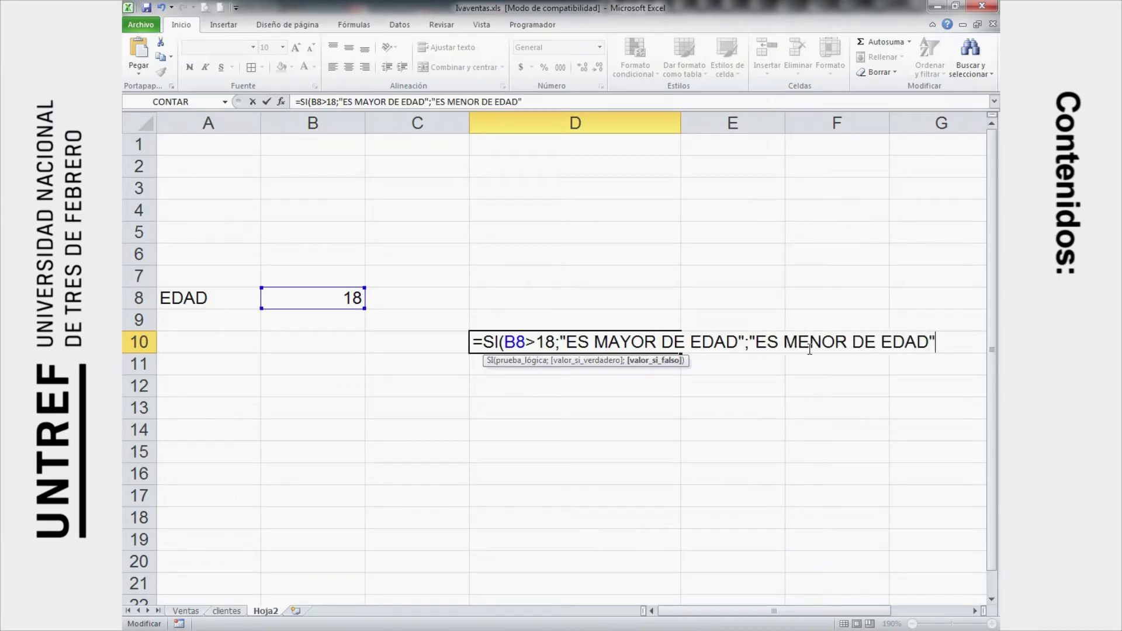
text())
key(Return)
click(588, 342)
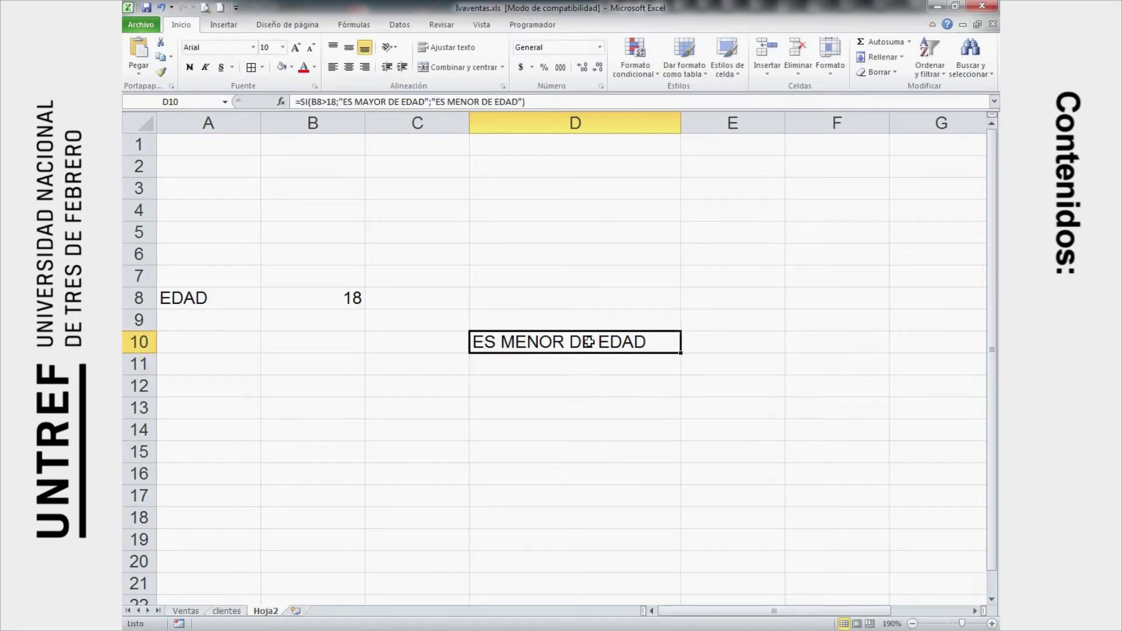
Examine the condition in D10's SI formula against the age in B8, leaving the formula as it is
click(342, 294)
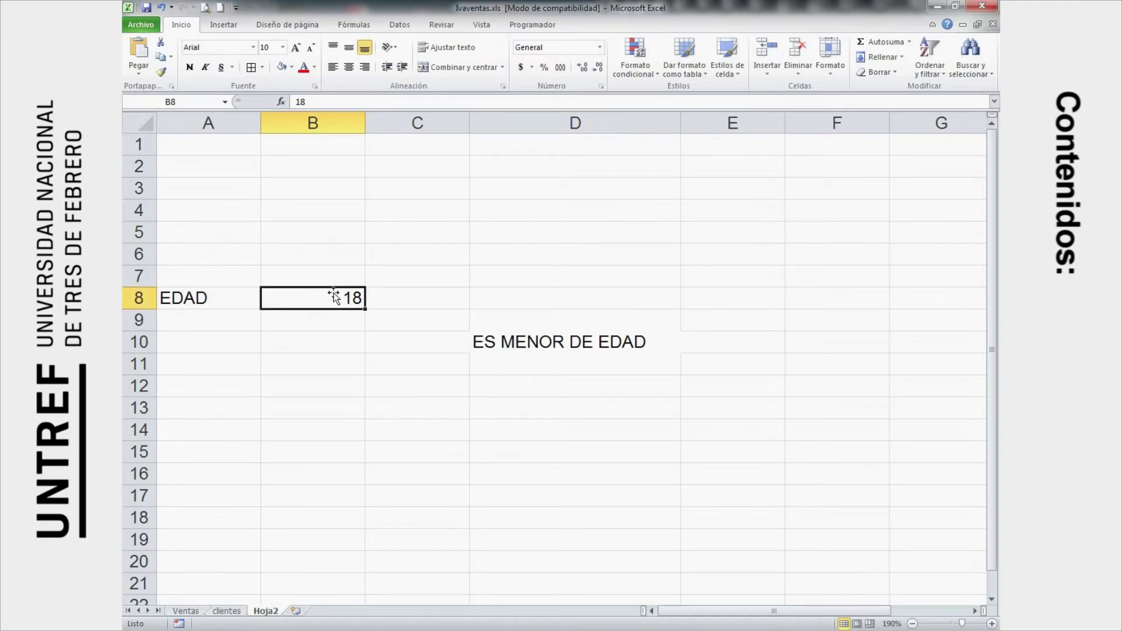
click(541, 346)
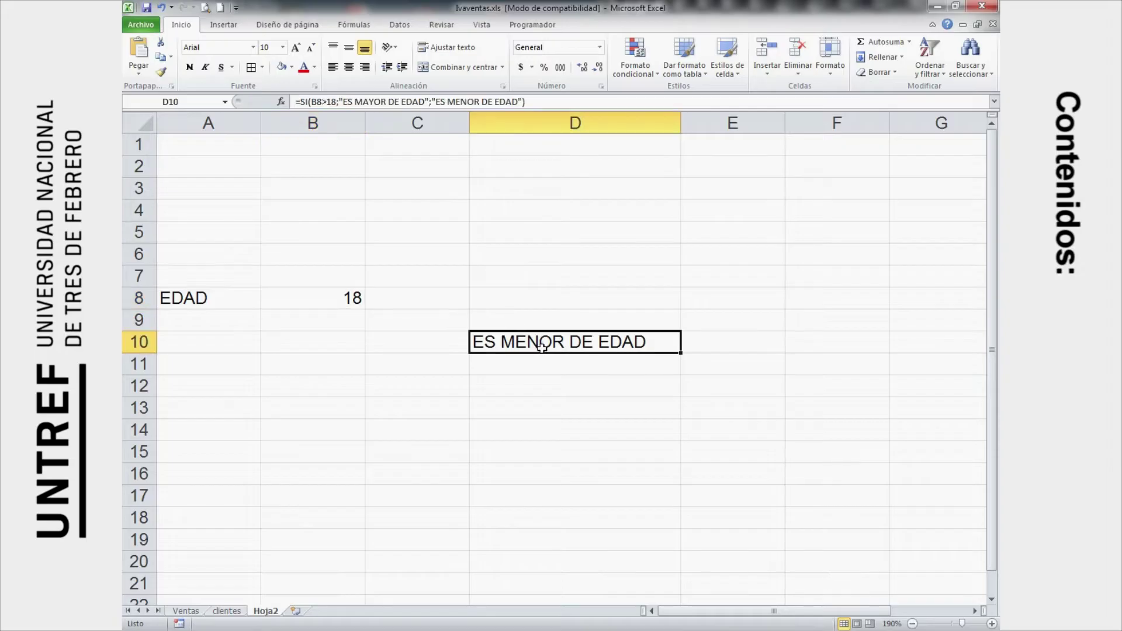
click(325, 103)
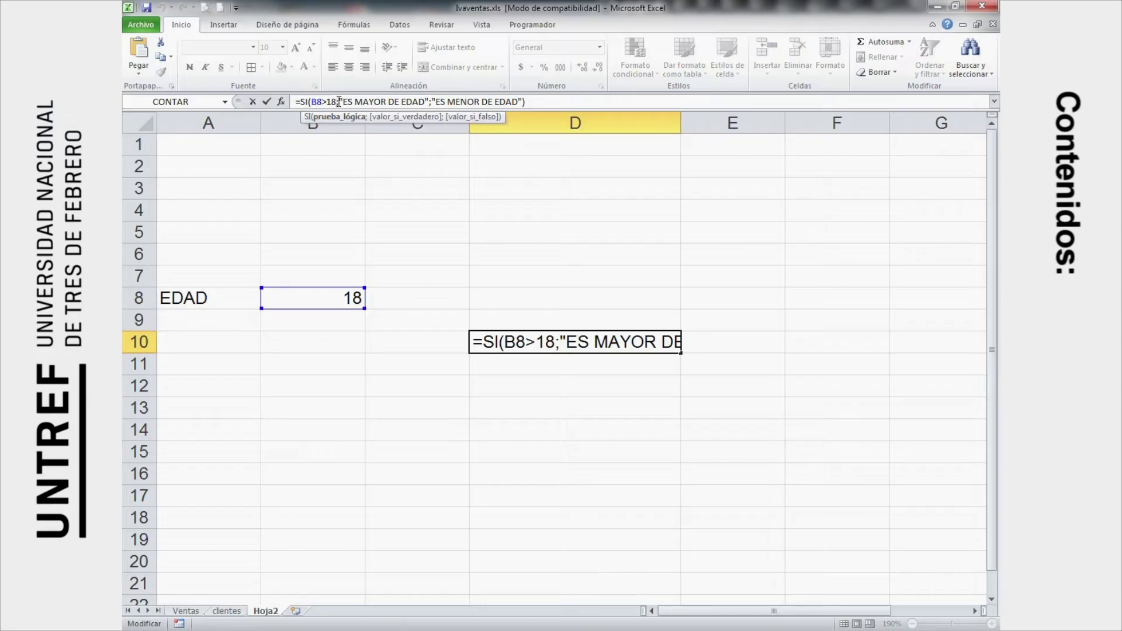
drag(337, 102, 331, 102)
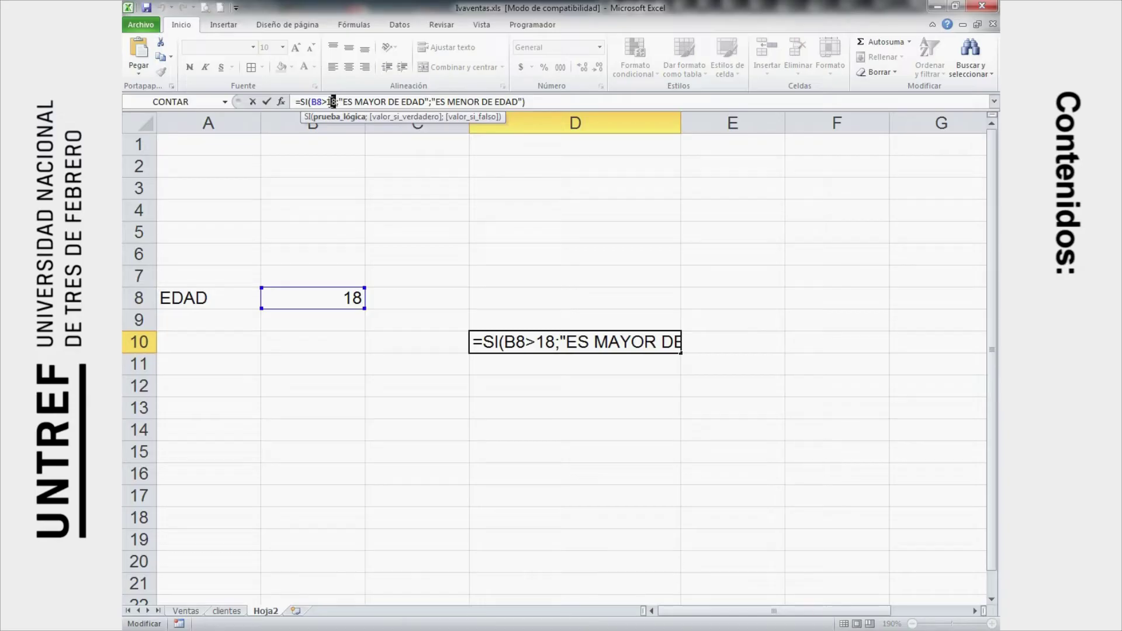
double_click(530, 343)
click(539, 342)
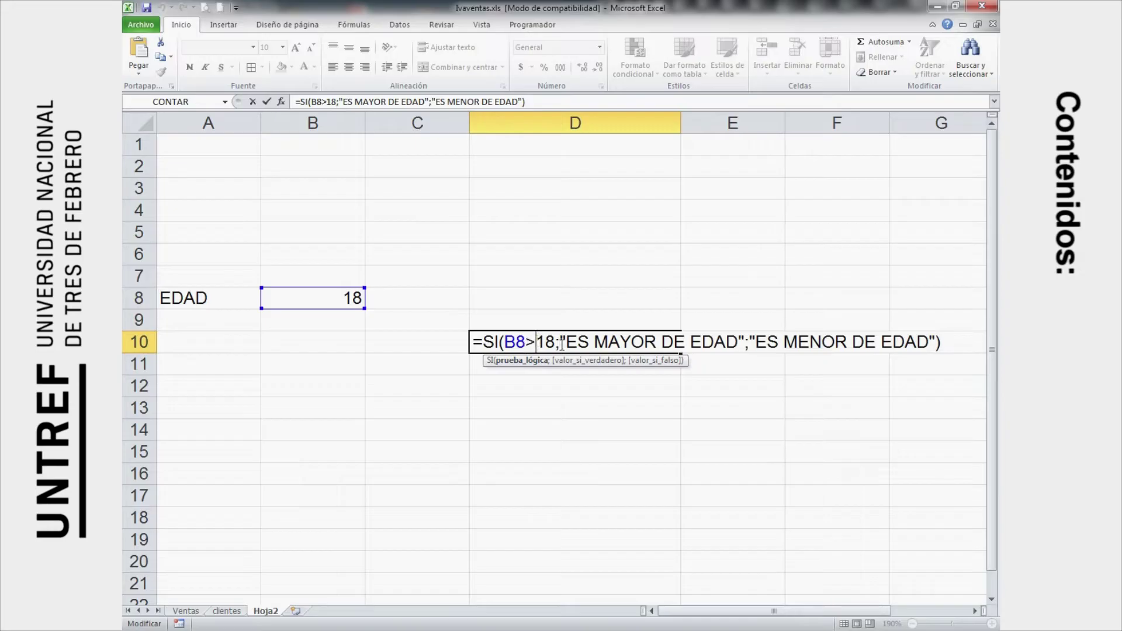
key(Return)
click(580, 342)
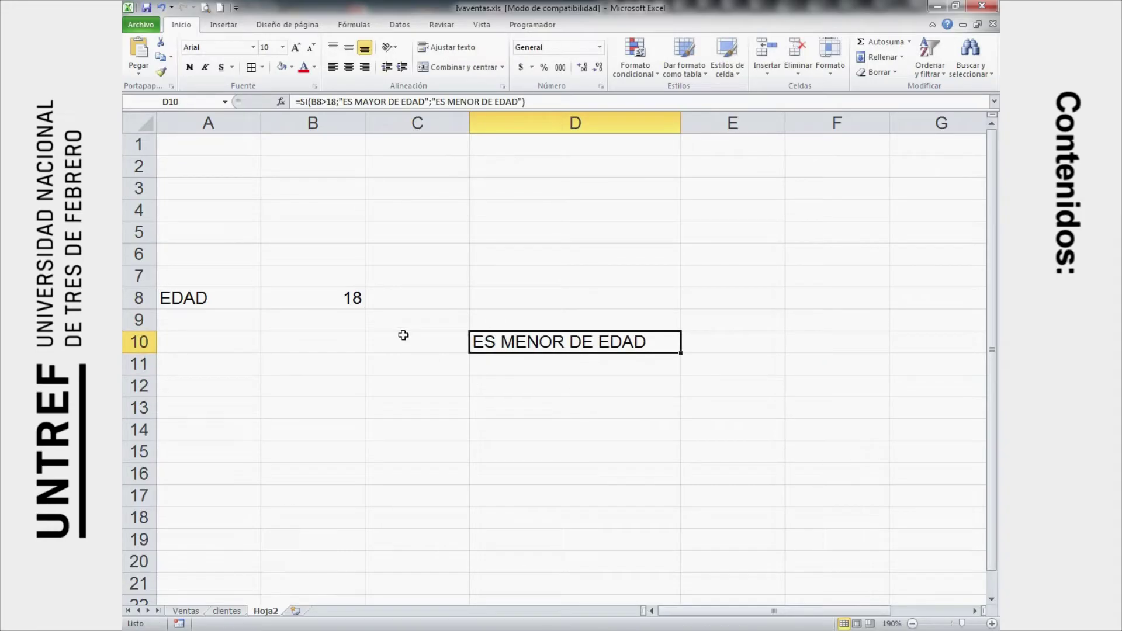
Set the age in cell B8 to 25 and check the SI formula's result in D10
double_click(356, 303)
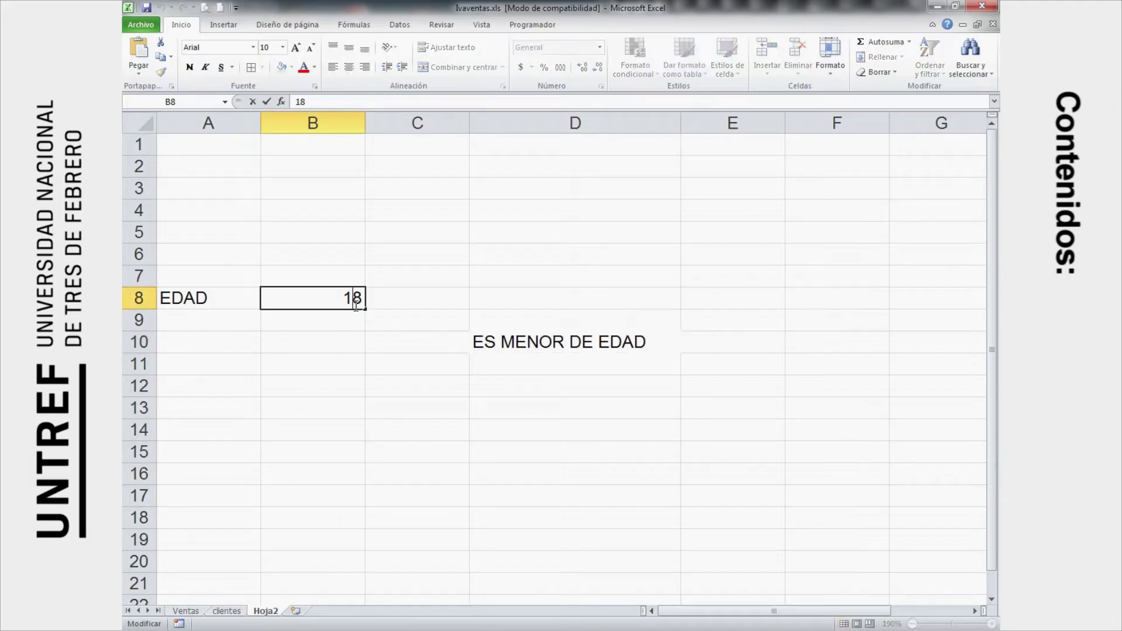
key(BackSpace)
text(25)
key(Return)
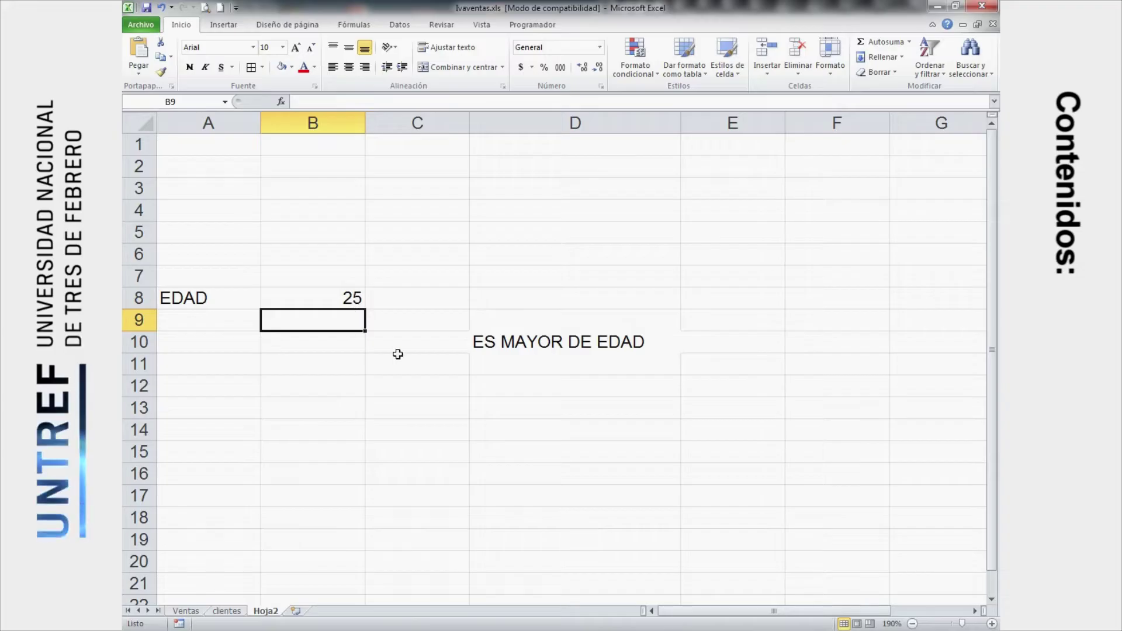
click(547, 344)
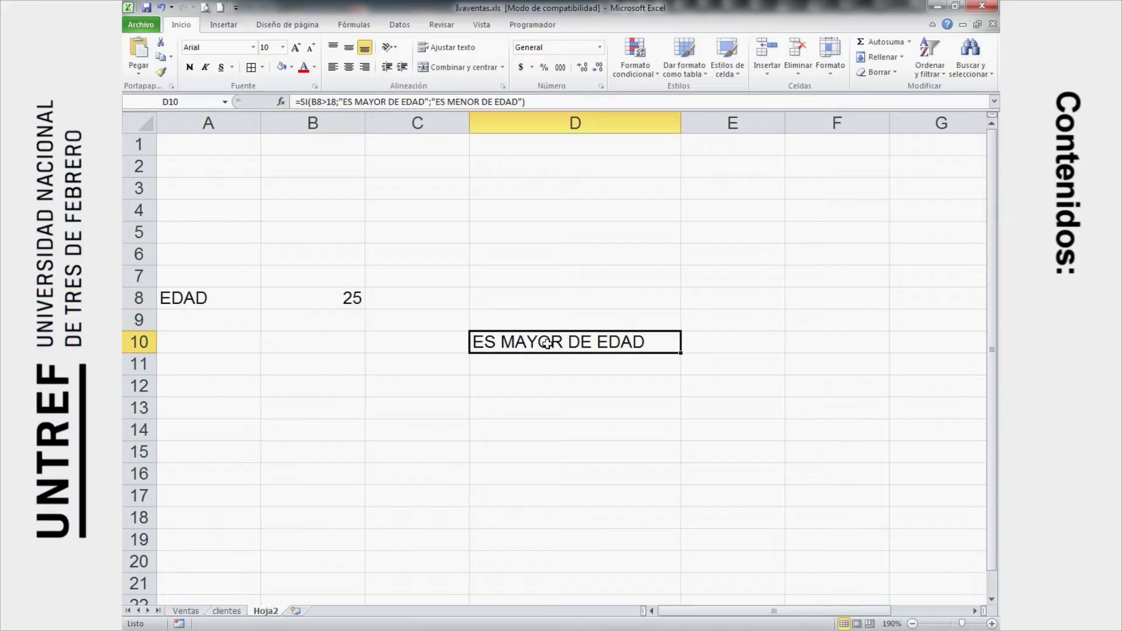
Switch to the Ventas sheet and examine the sales table and the CUIT lookup formula in I8
click(291, 68)
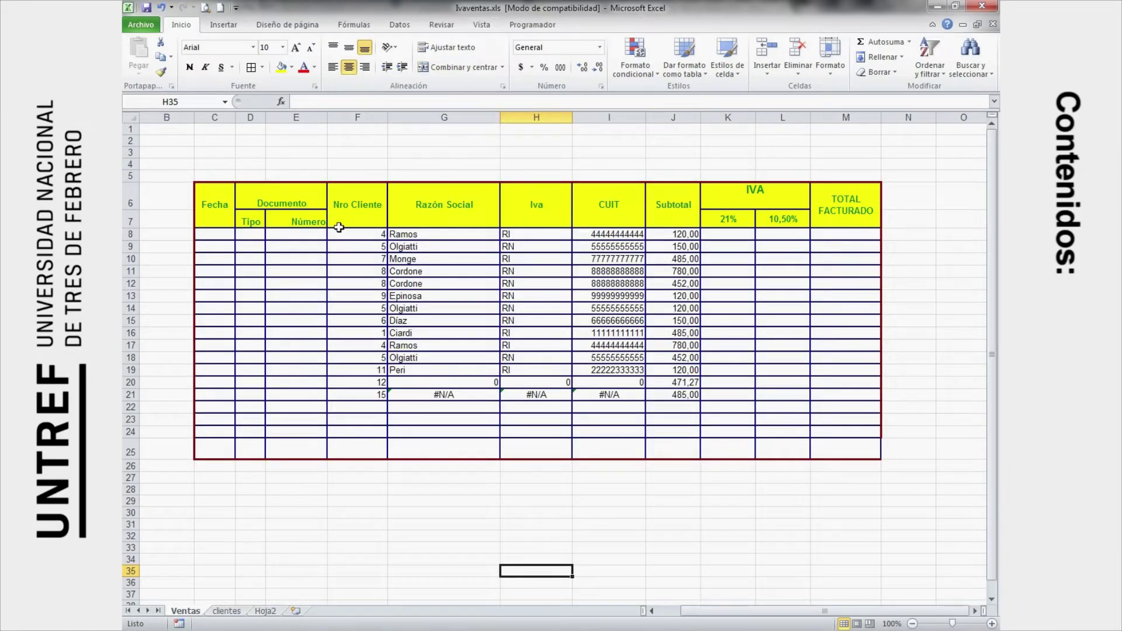
drag(221, 205, 772, 444)
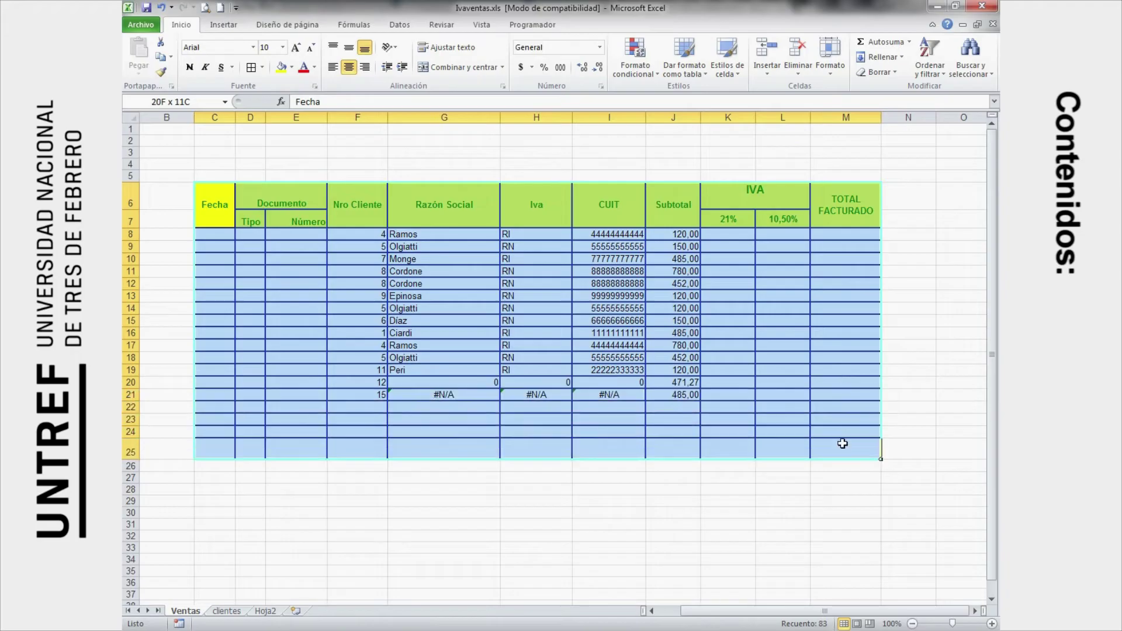
click(727, 501)
click(590, 237)
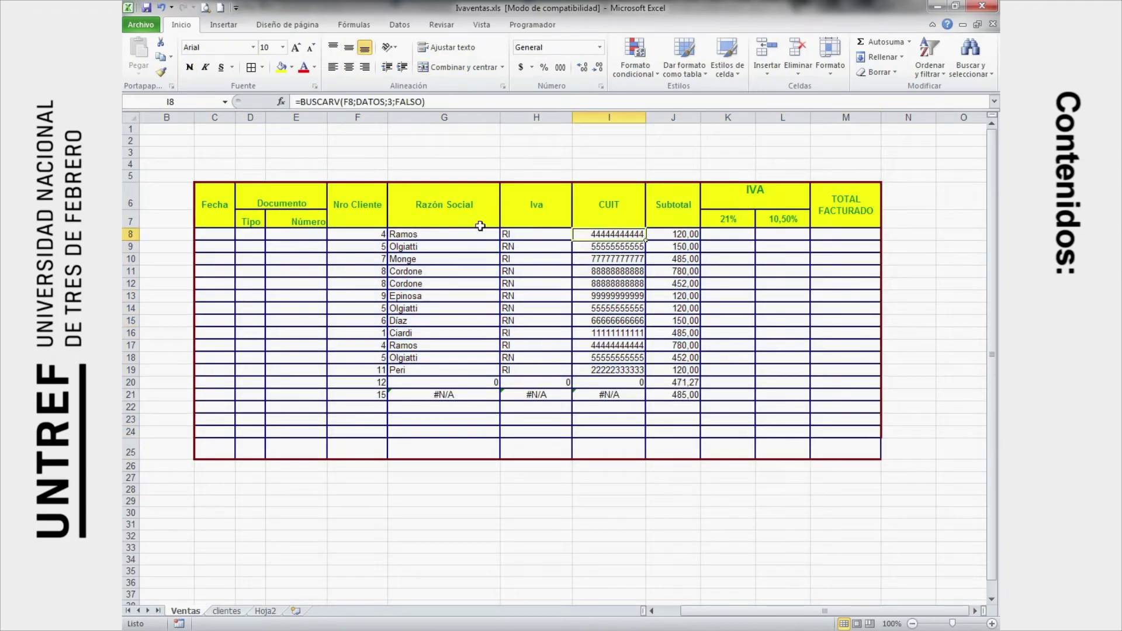
Examine the Razón Social, Iva, CUIT and Subtotal entries in row 8 and the extent of the named range Resumen
click(443, 233)
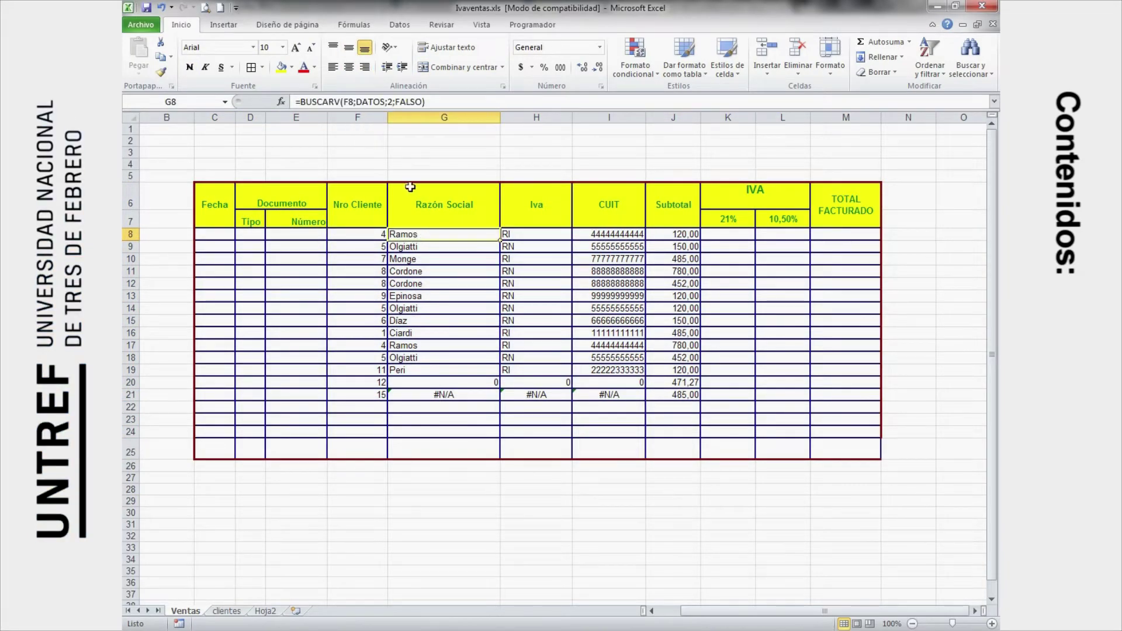
click(550, 234)
click(608, 236)
click(676, 235)
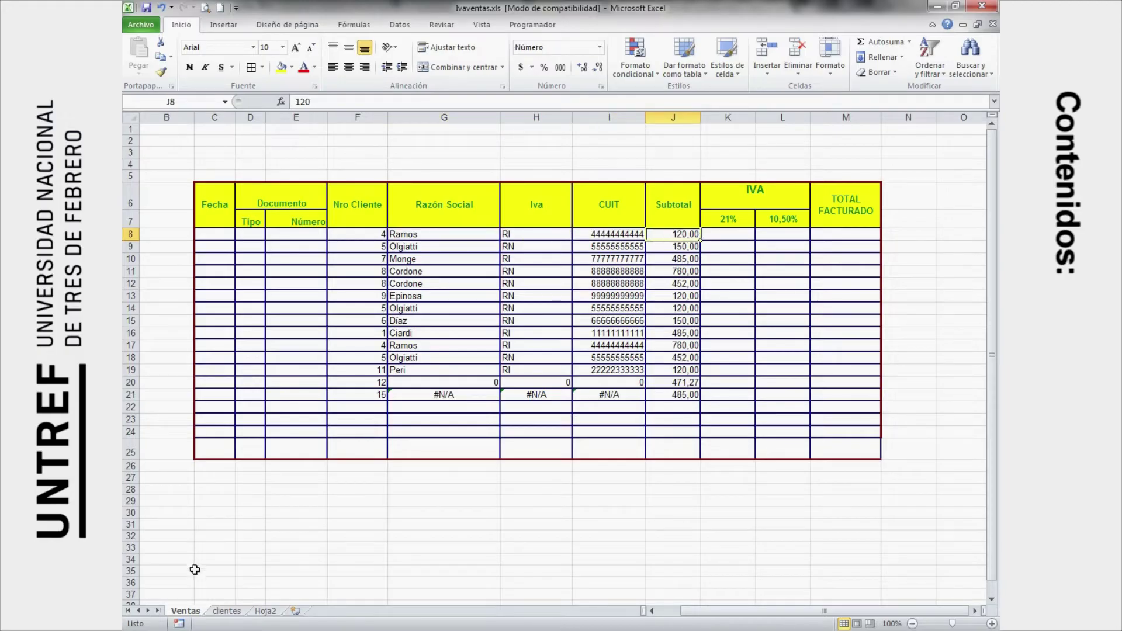
click(224, 102)
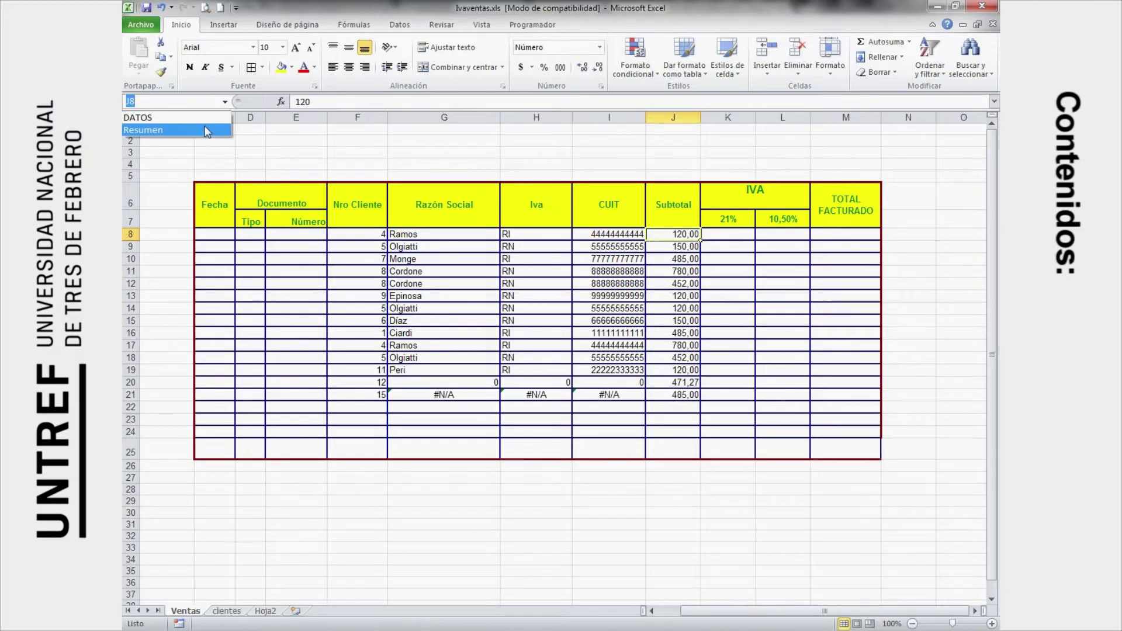
click(205, 128)
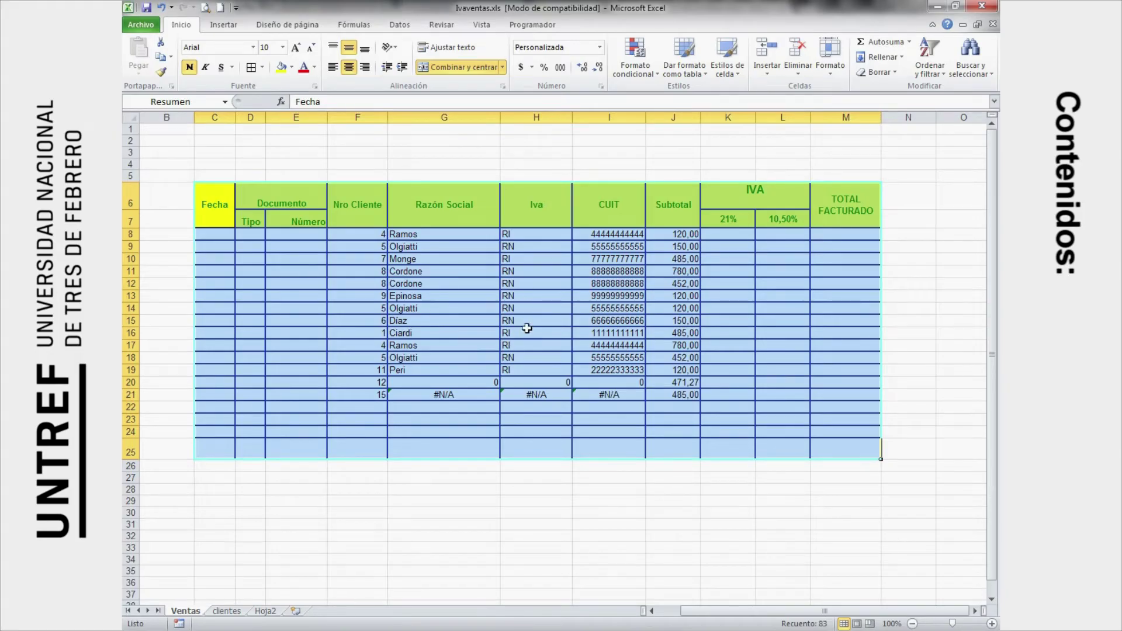
click(544, 316)
click(611, 303)
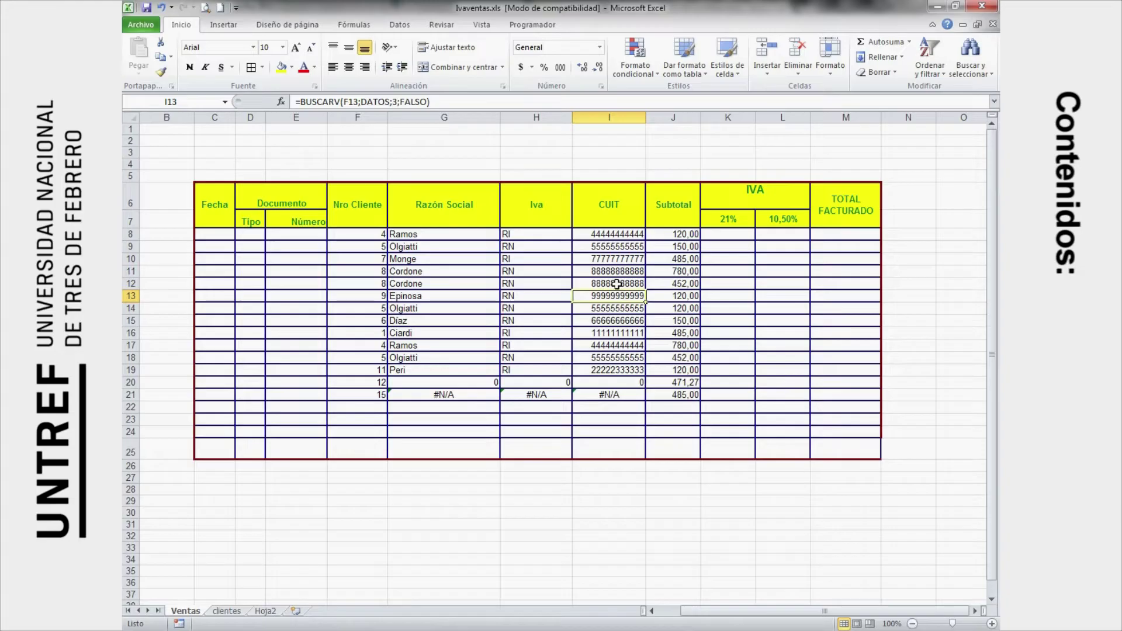
Insert a new sheet column between the Iva and CUIT columns of the sales table
click(620, 118)
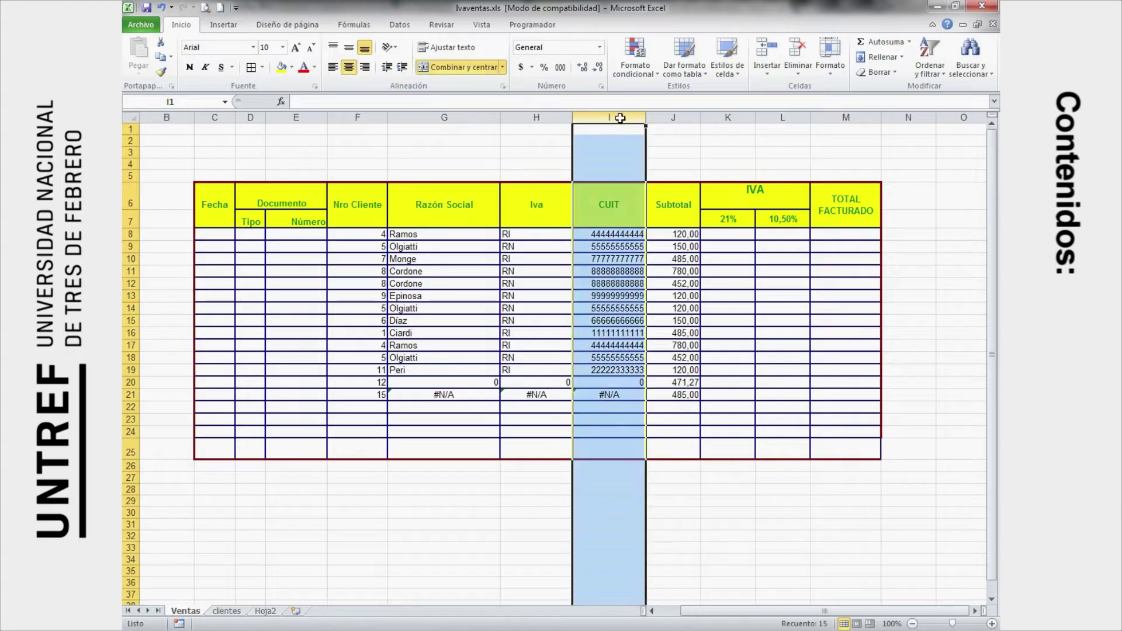
click(615, 212)
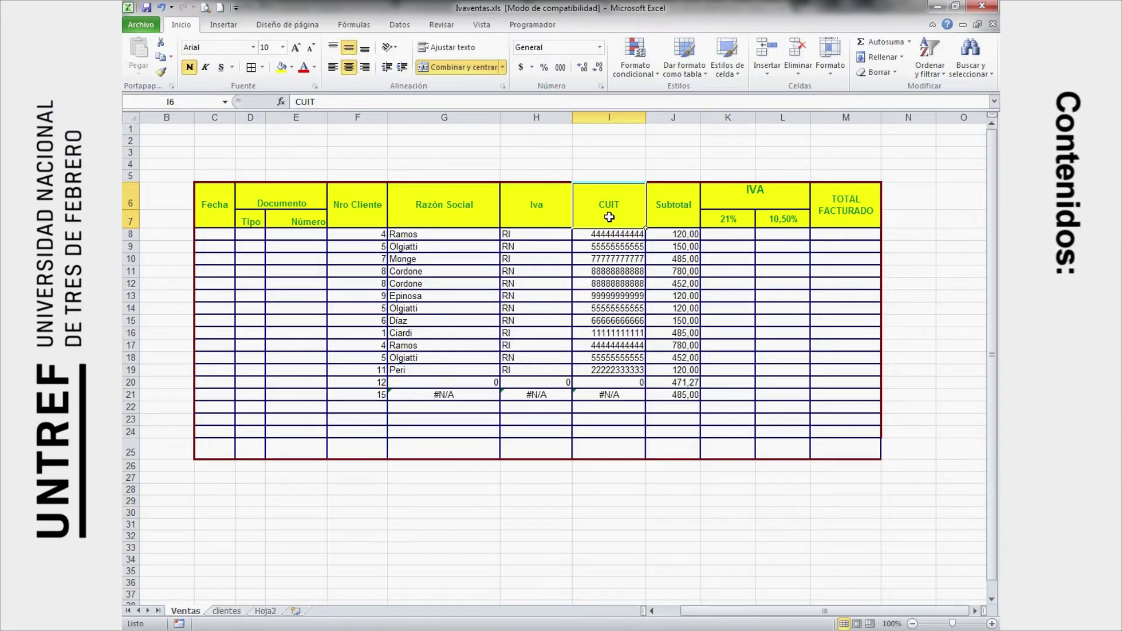
click(619, 120)
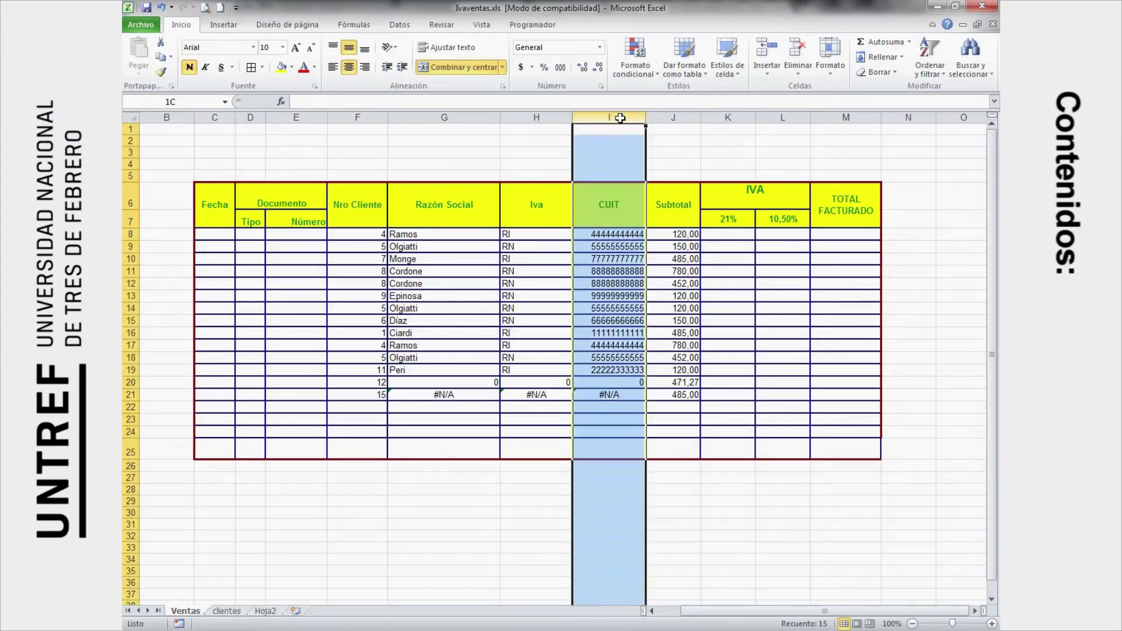
click(619, 205)
click(622, 119)
click(617, 200)
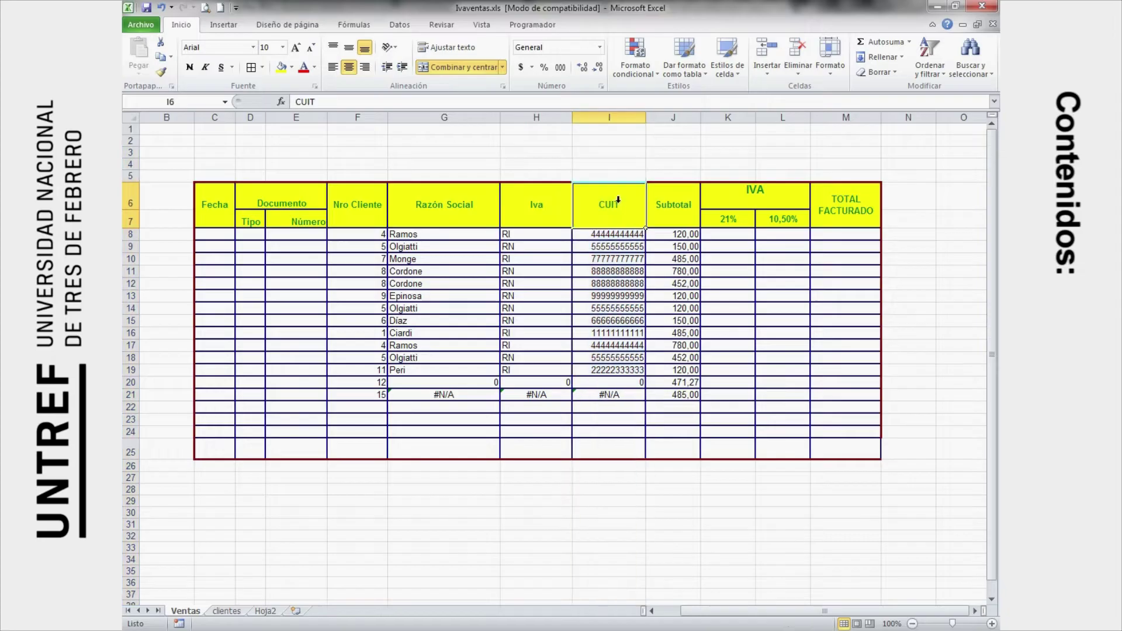
click(533, 205)
click(599, 207)
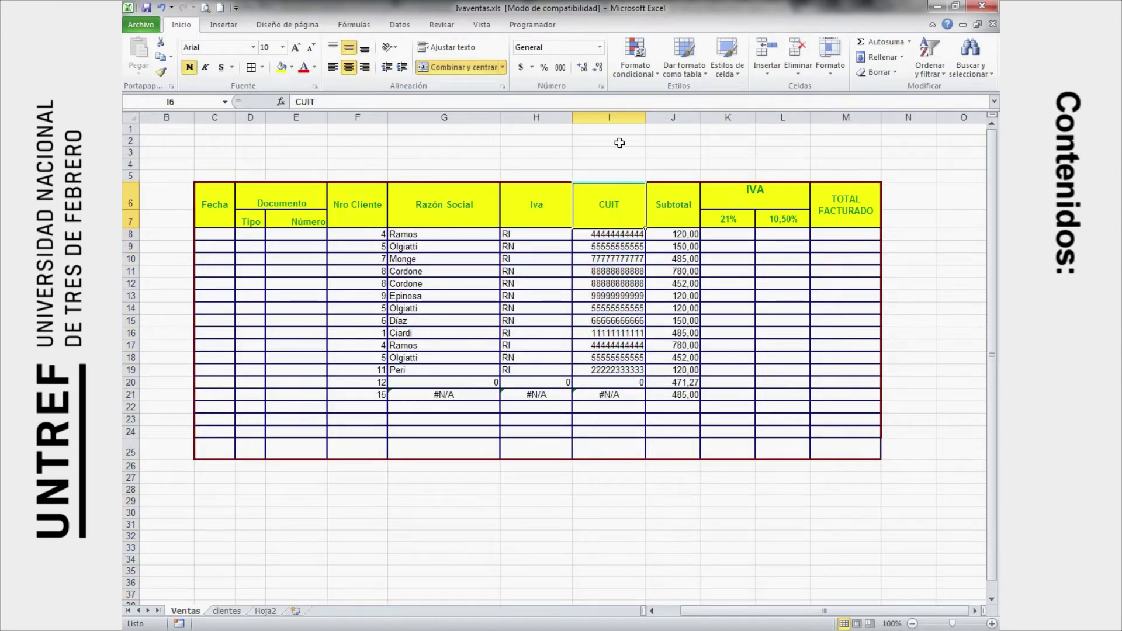
click(615, 121)
click(608, 201)
click(770, 78)
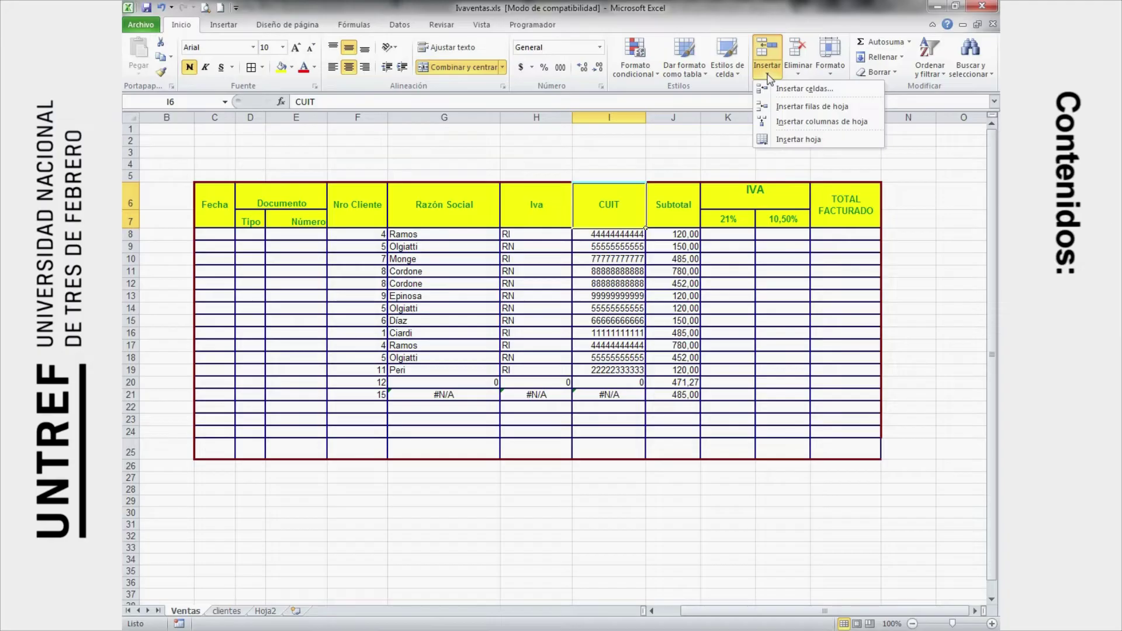
click(803, 124)
Enter the header "CONDICION DE IVA" in cell I6 of the new column
double_click(617, 191)
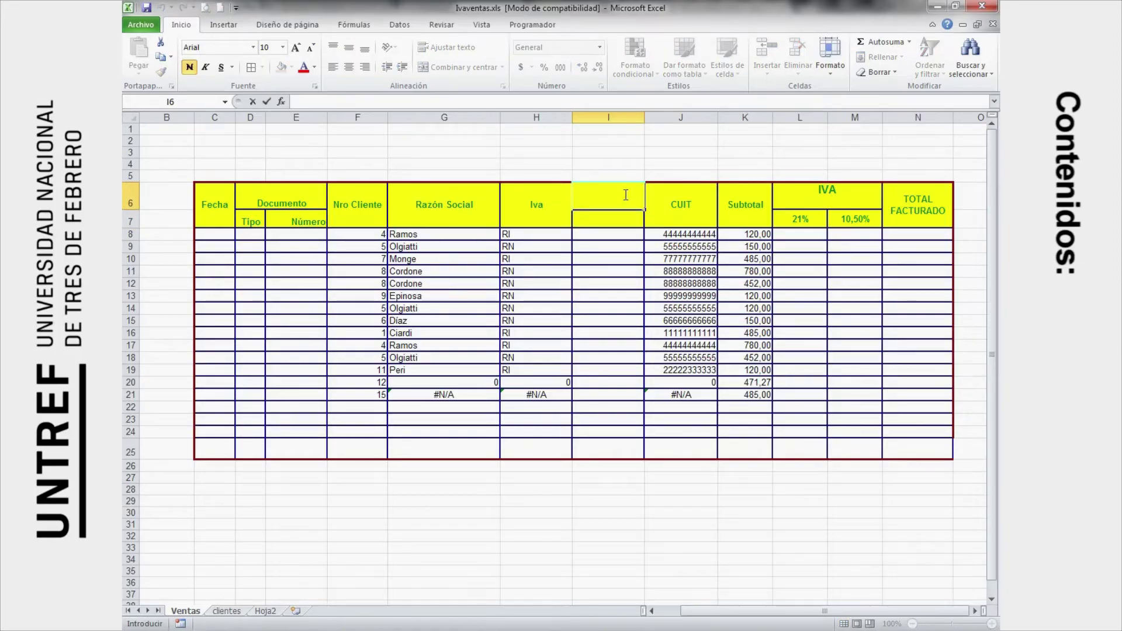
text(CONDICIO)
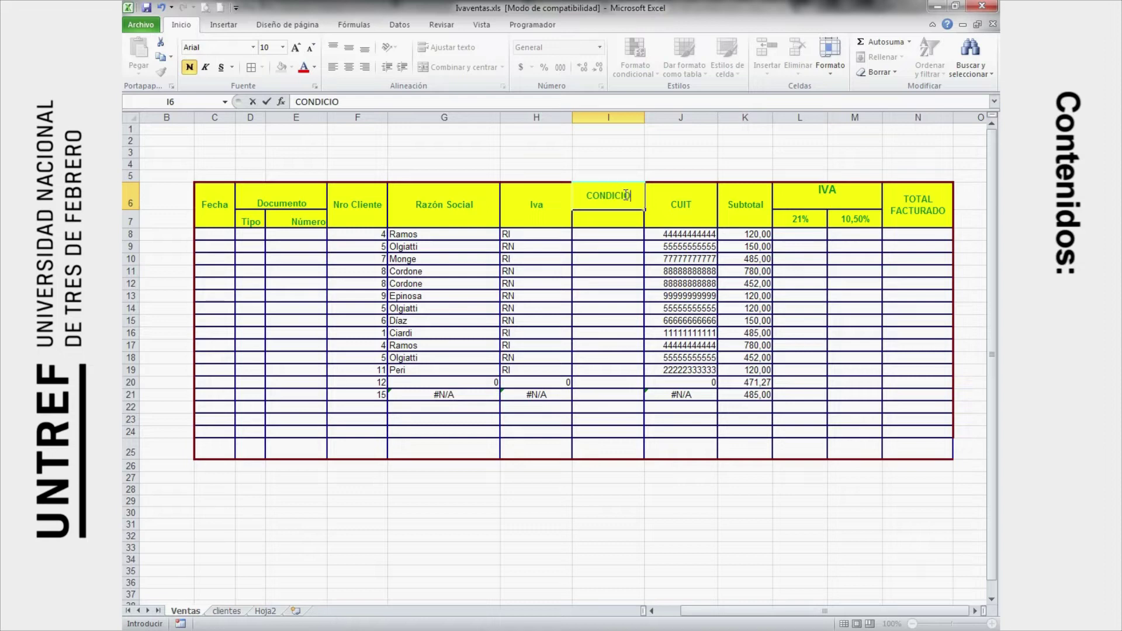
text(N DE IVA)
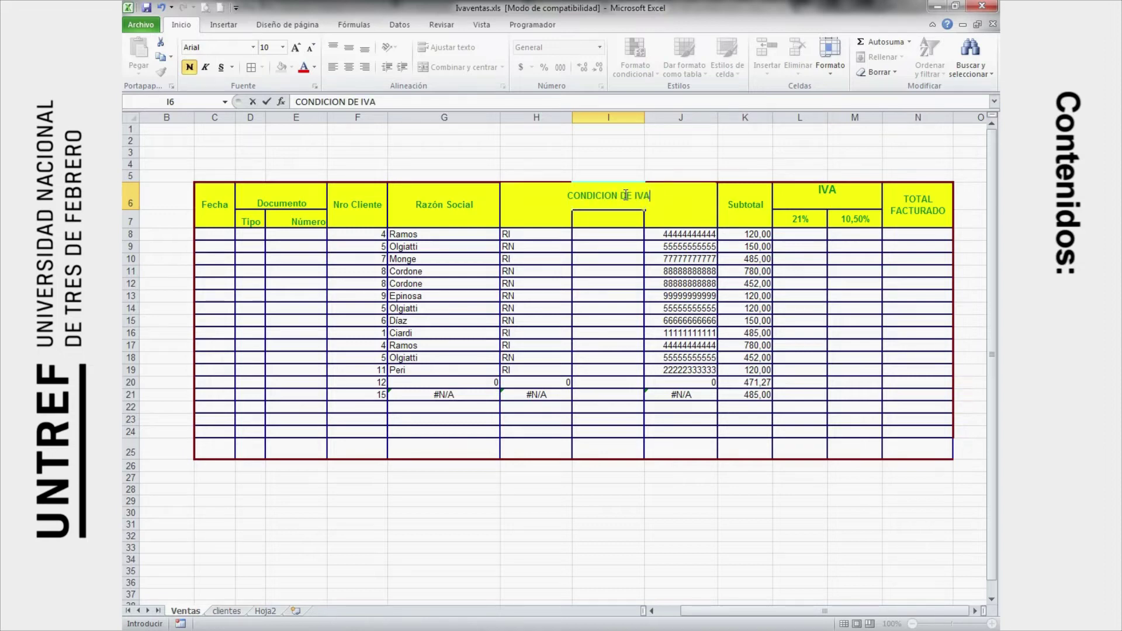
click(623, 218)
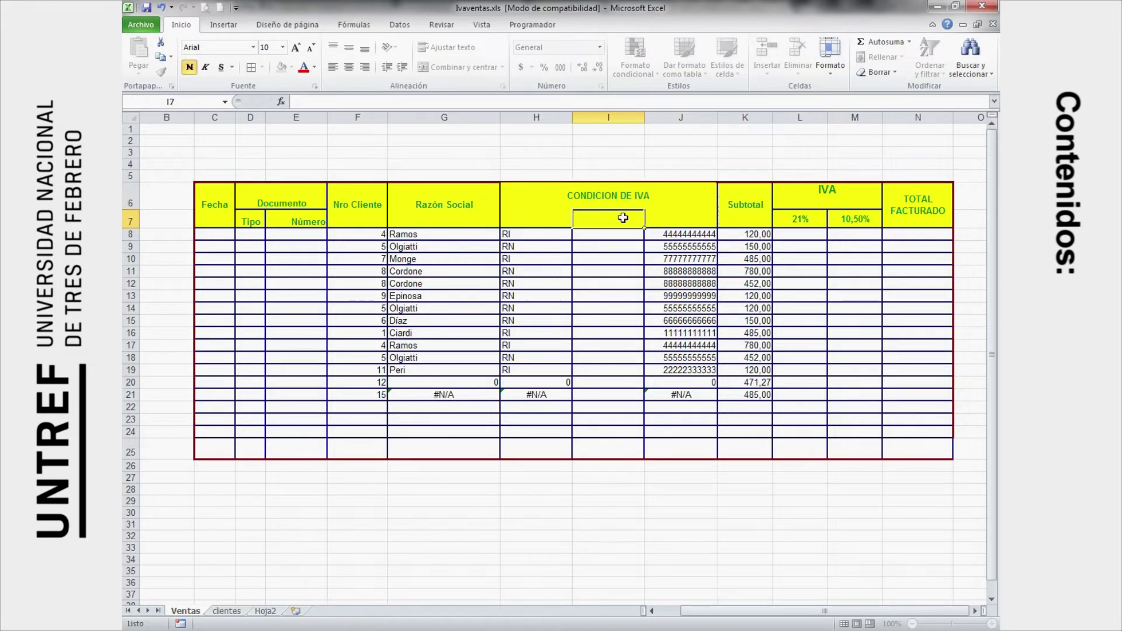
Merge and center the header cells I6:I7 and wrap the header text
drag(622, 201, 622, 213)
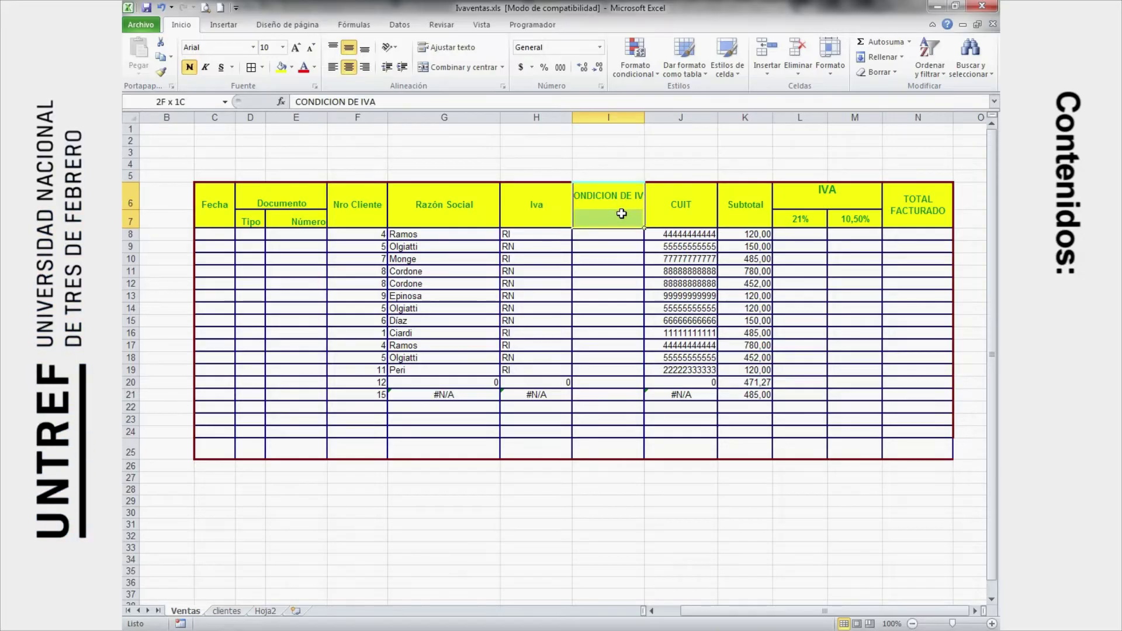
click(613, 196)
drag(614, 195, 616, 213)
click(447, 71)
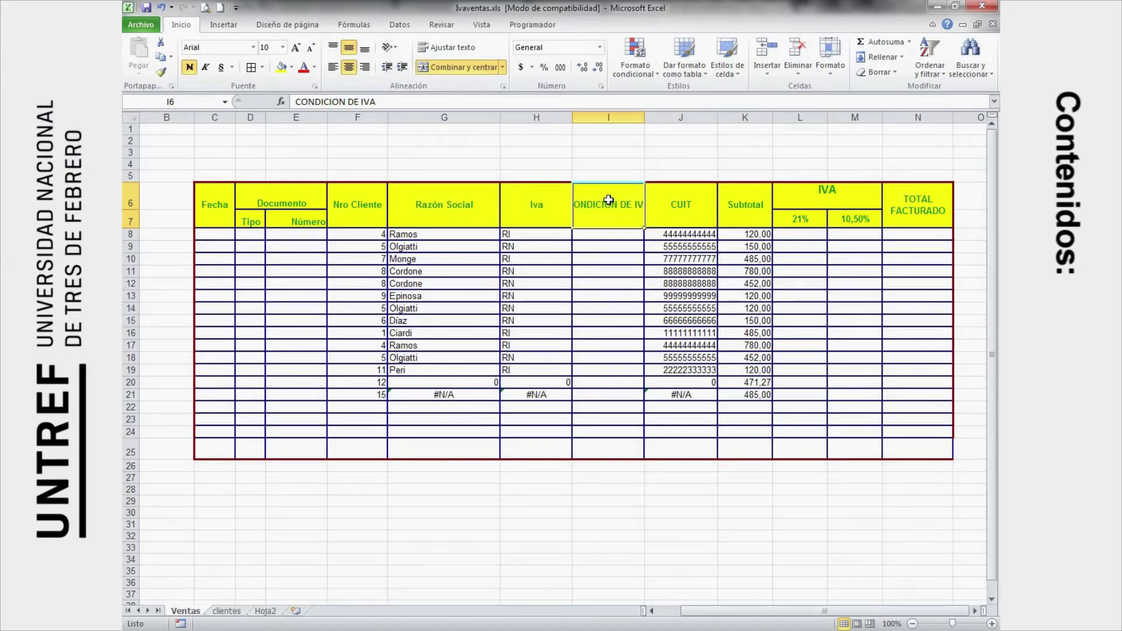
click(452, 52)
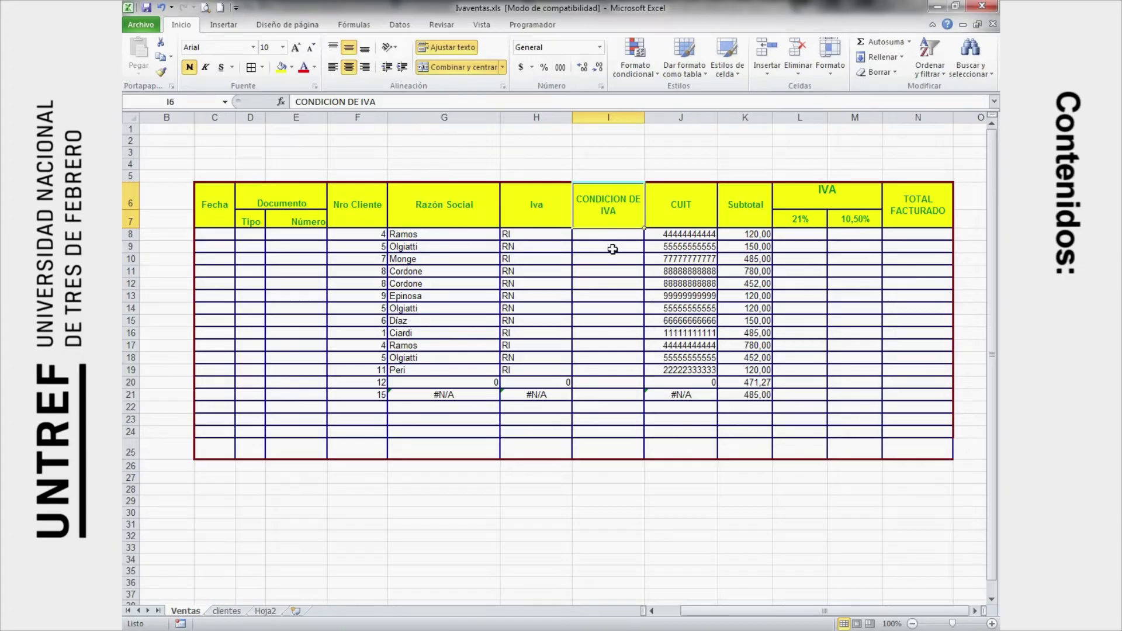
Widen column I so the CONDICION DE IVA header fits on one line
drag(645, 117, 670, 121)
click(633, 235)
click(632, 206)
click(632, 235)
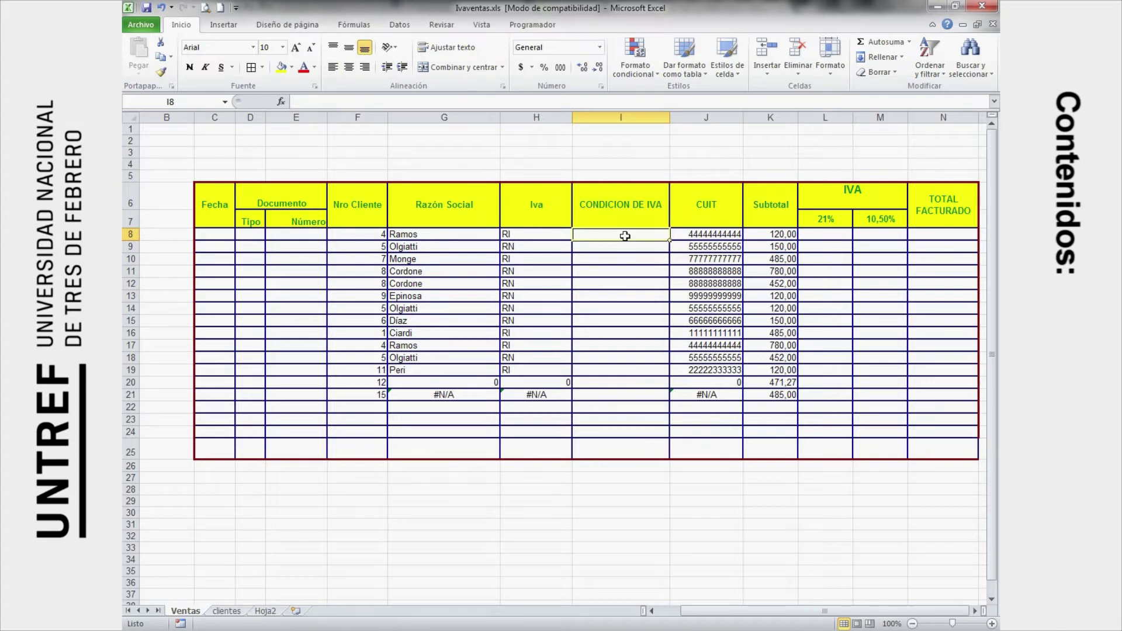
Examine the lookup formula in H8 and the IVA codes in H8:H21 that the new column depends on
double_click(625, 236)
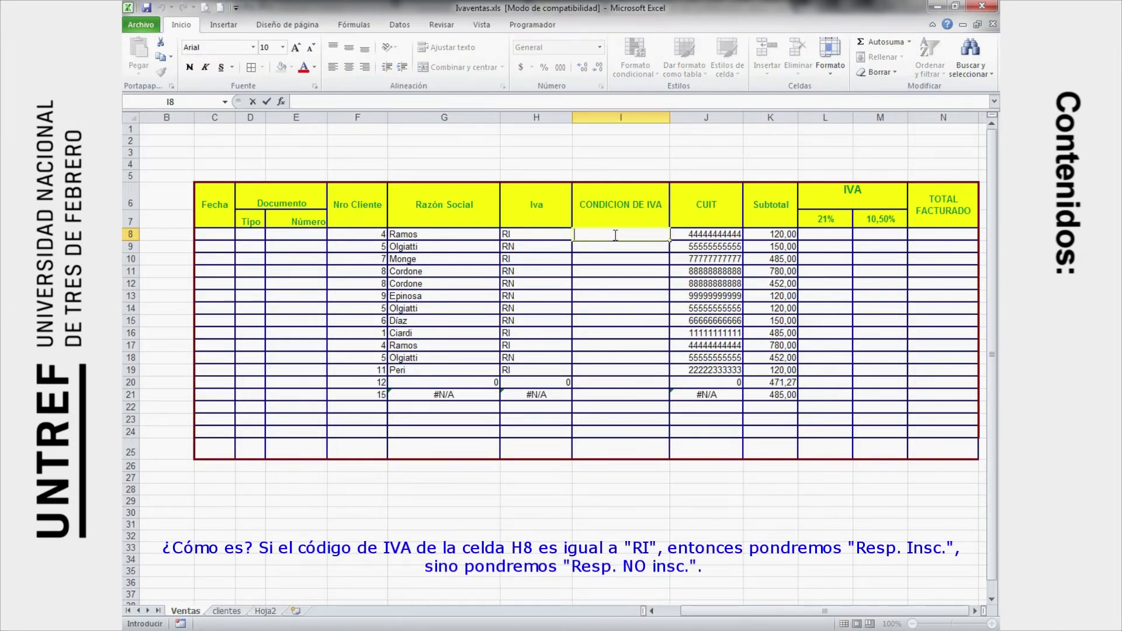
key(Escape)
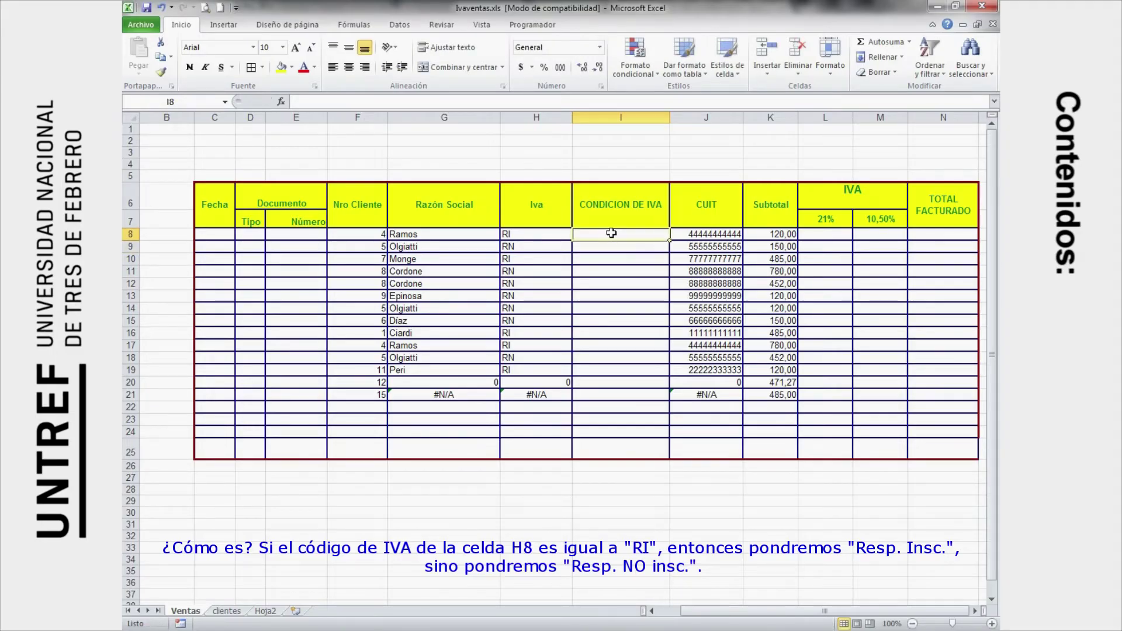
click(541, 233)
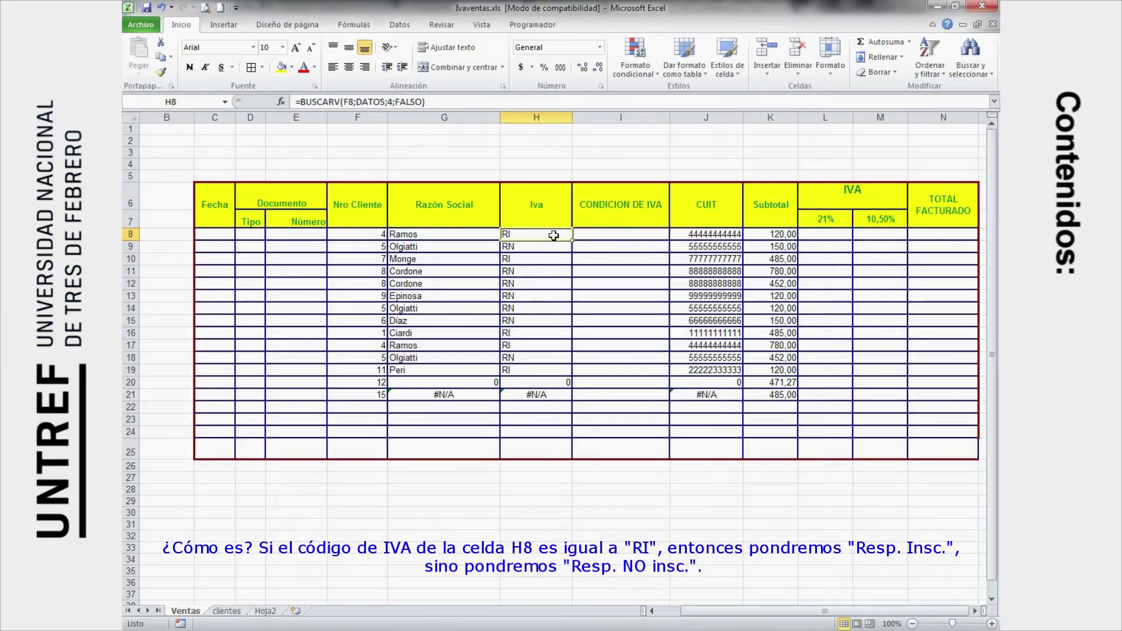
drag(539, 396, 541, 237)
click(596, 238)
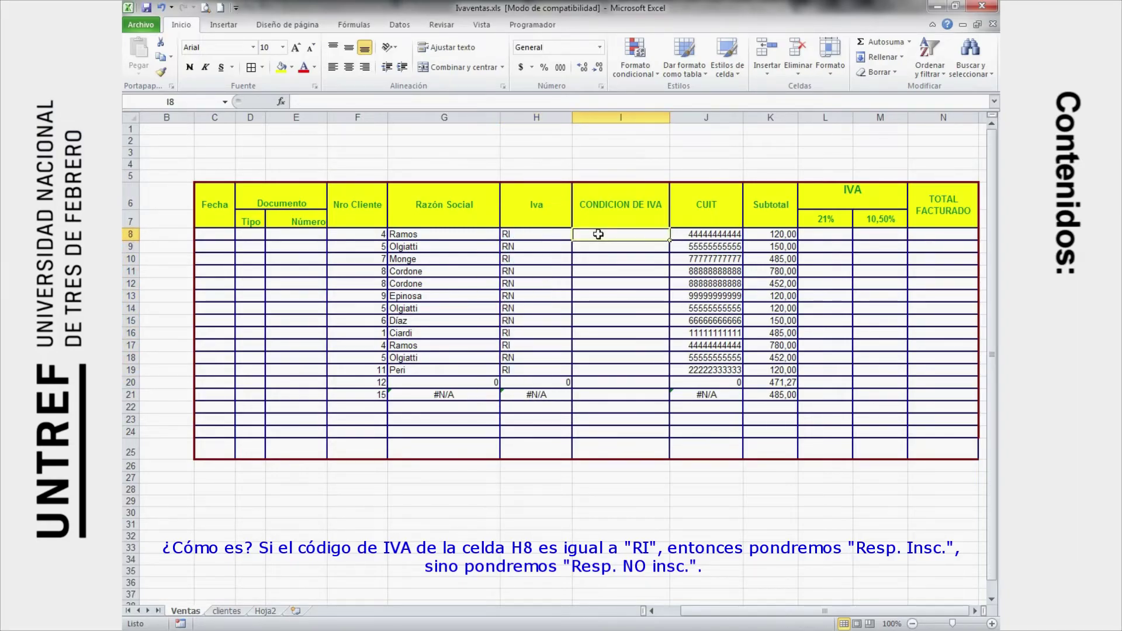
Start an SI formula in I8 with the logical test H8="RI"
double_click(599, 234)
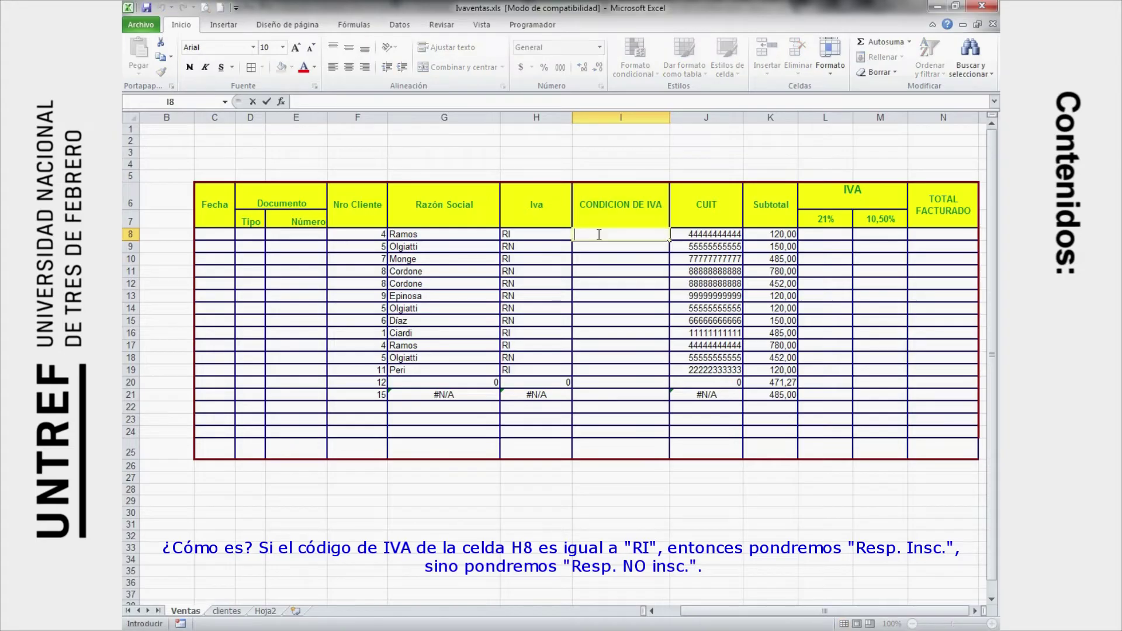
text(=SI)
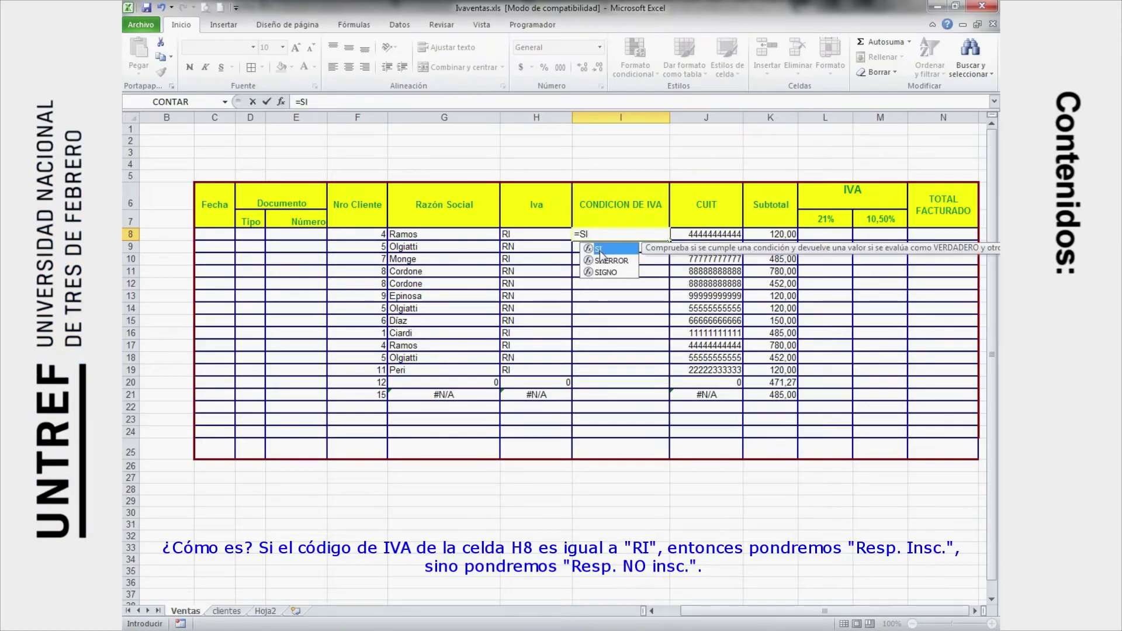
double_click(602, 250)
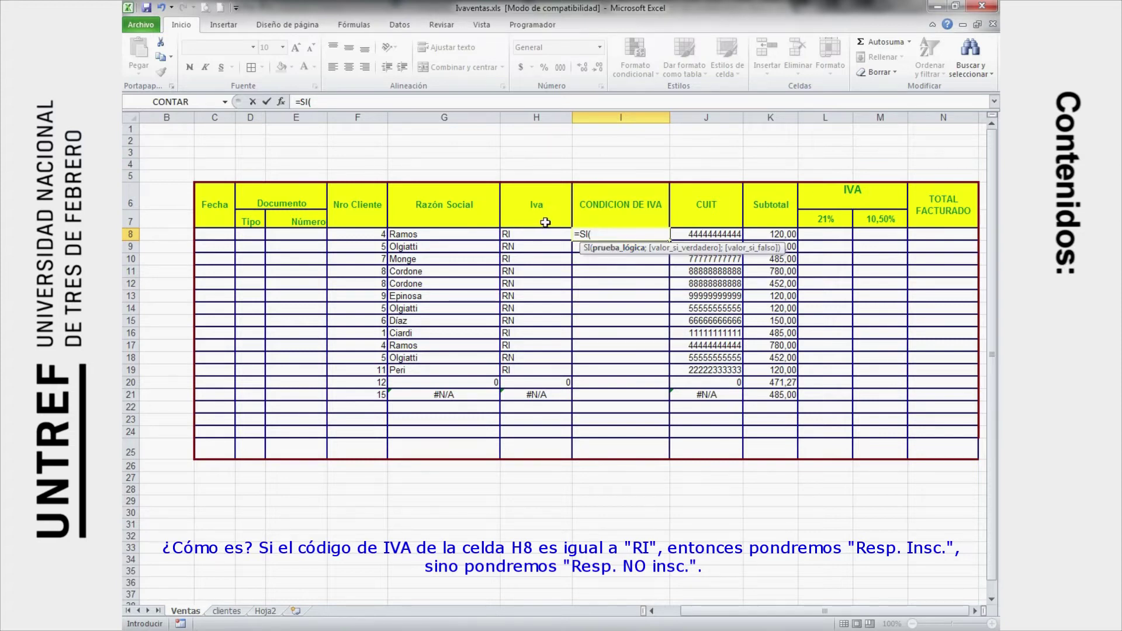
click(537, 235)
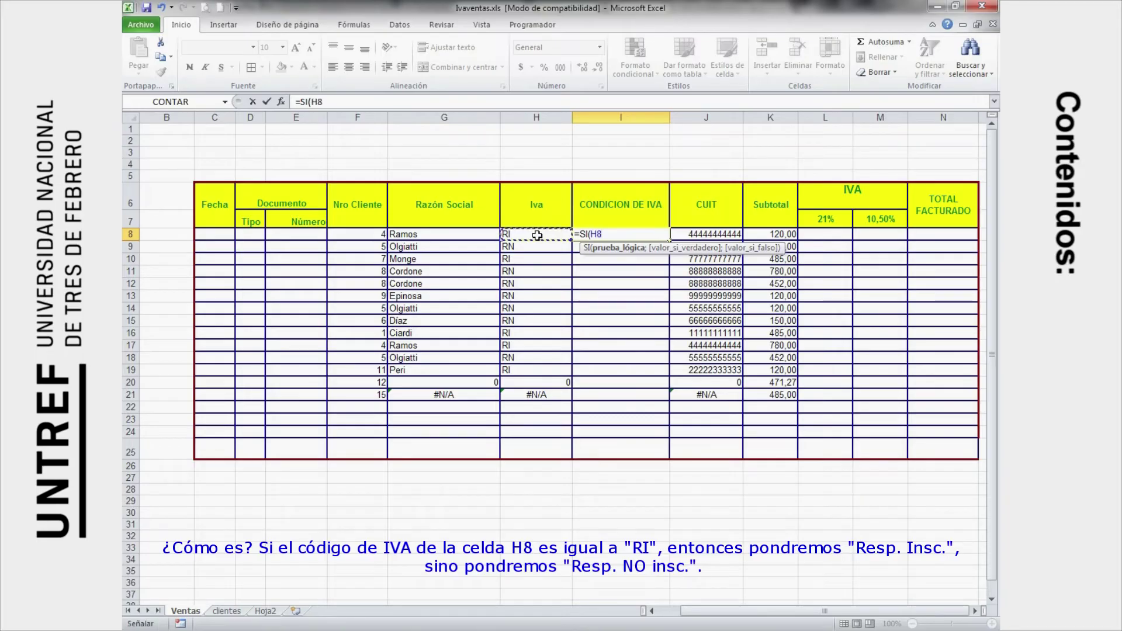
text(="RI)
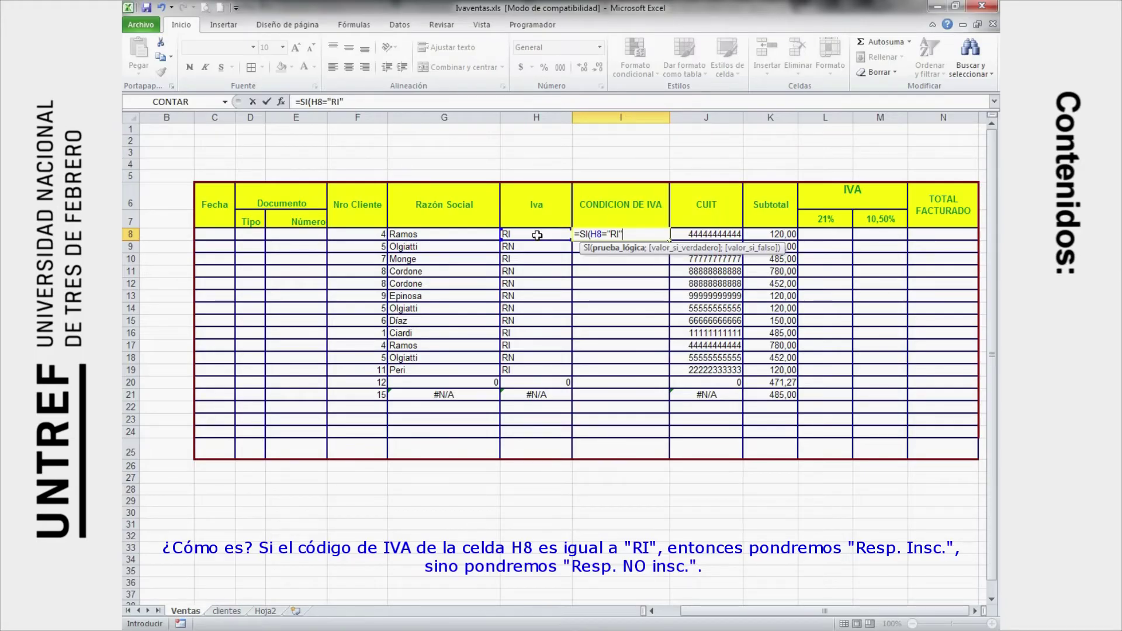
text(";)
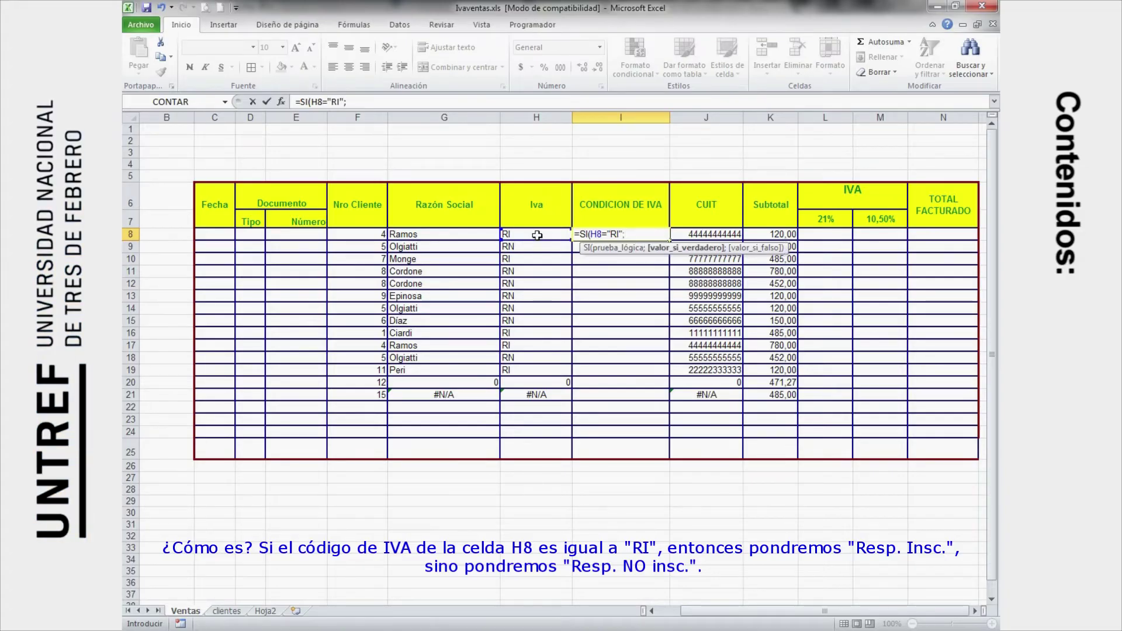
Enter "RESPONSABLE INSCRIPTO" as the value if true in I8's SI formula
text(")
text(RESPONSABLE)
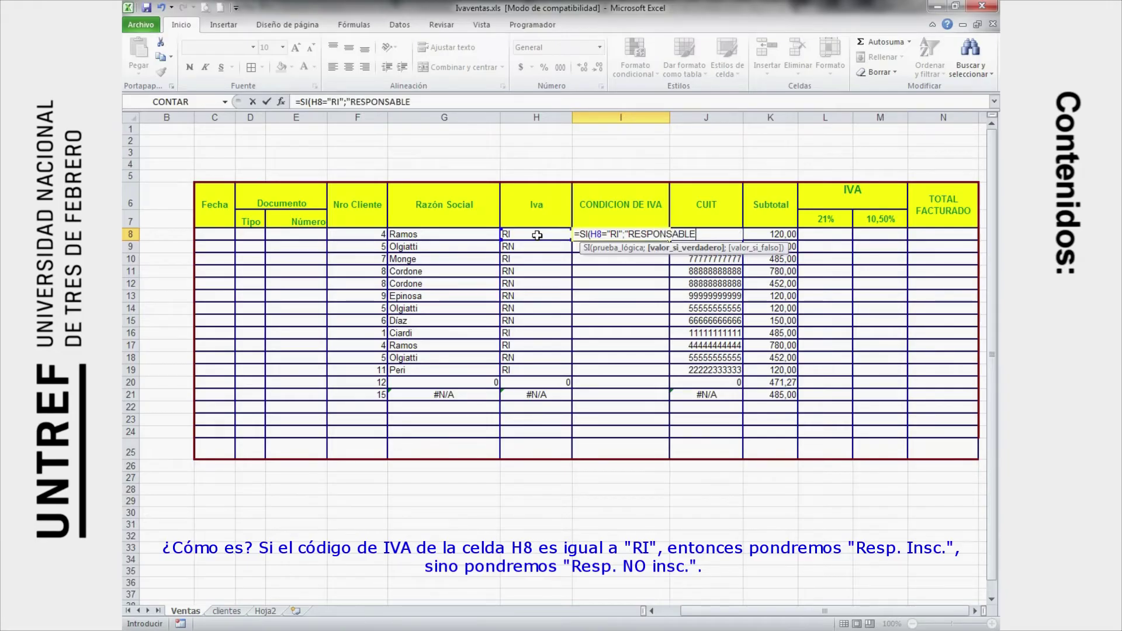
text( INSCRIPTO";)
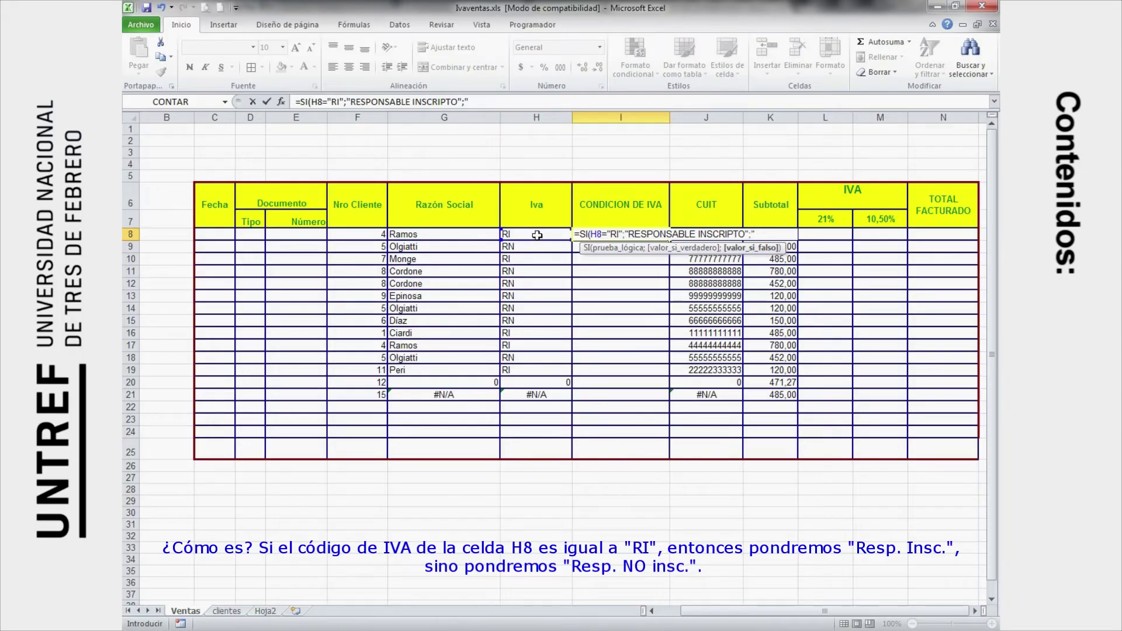
Enter "RESPONSABLE NO INSCRIPTO" as the value if false and complete the SI formula in I8
text("RESPONSABL)
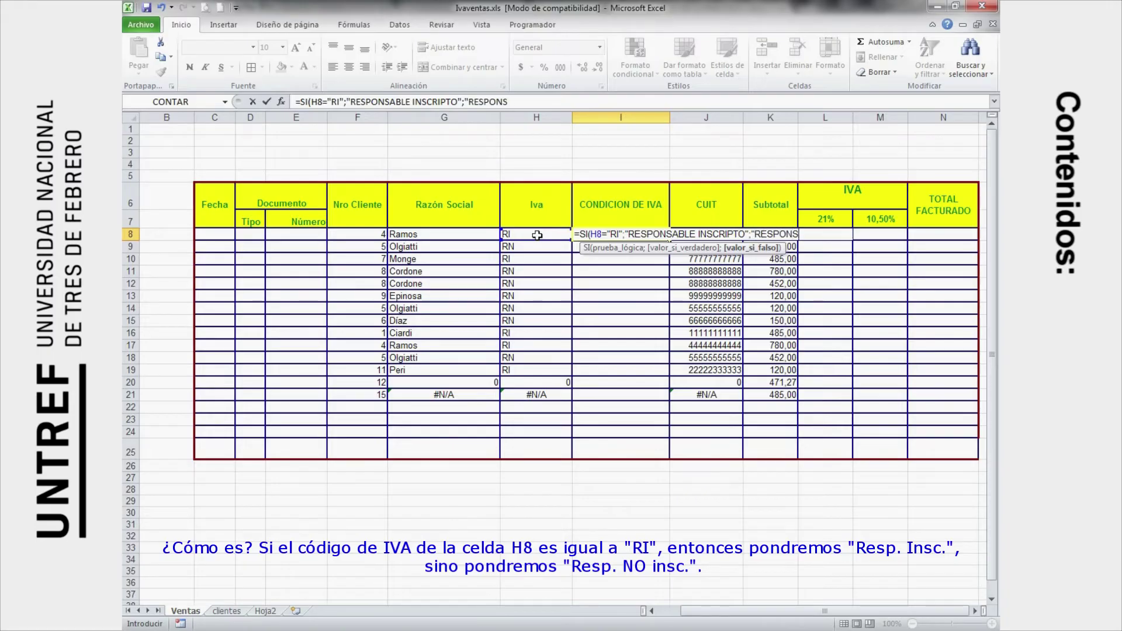
text(E NO INS)
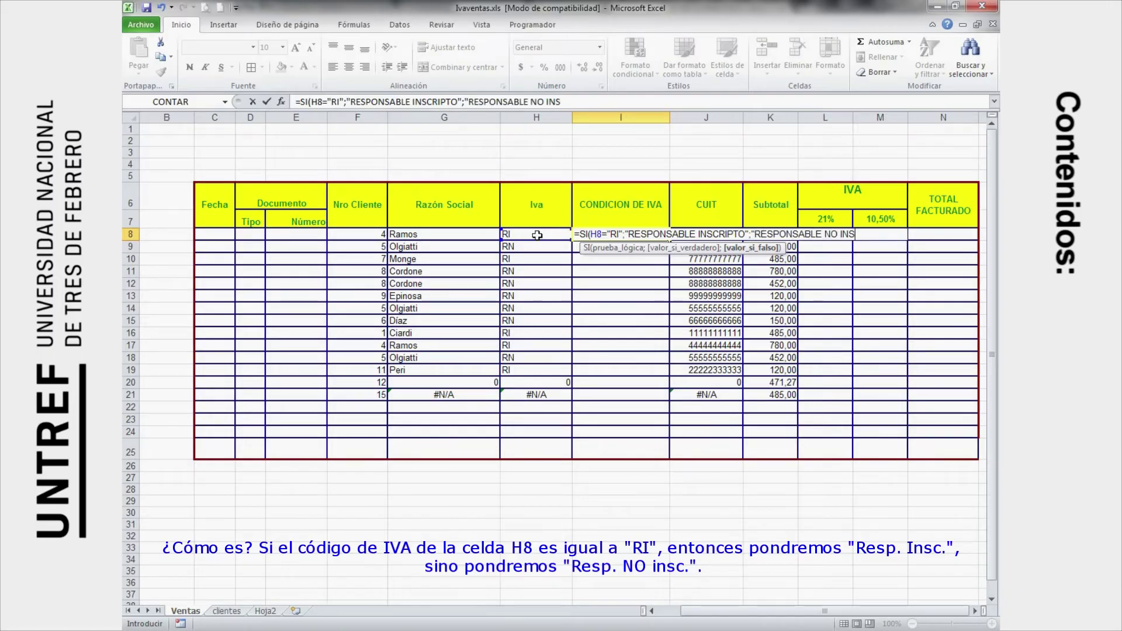
text(CRIPTO)
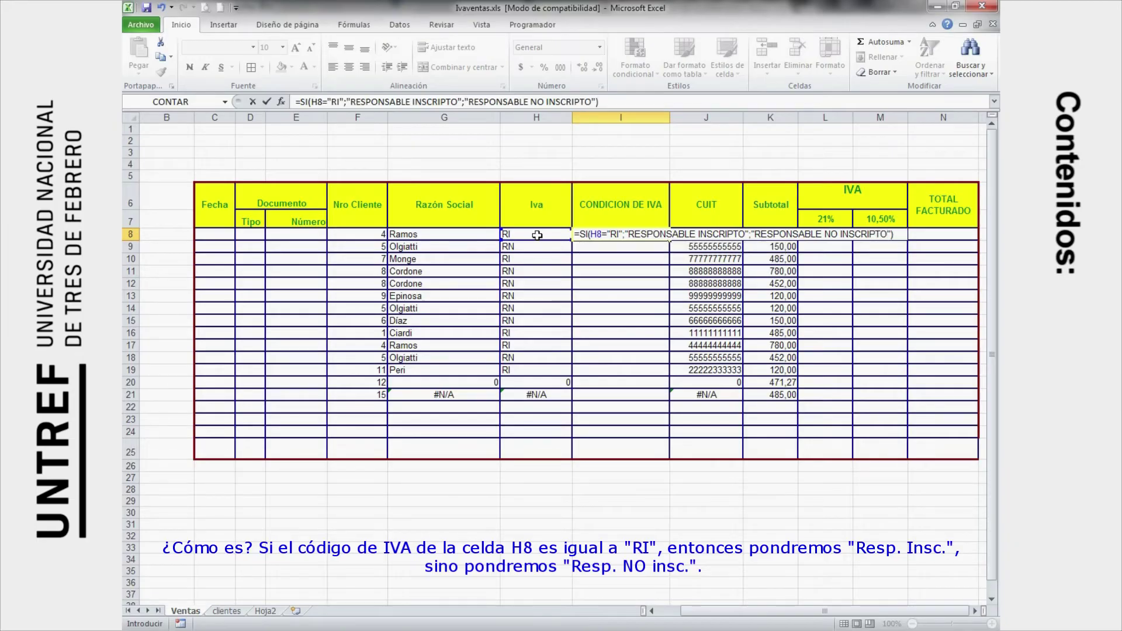
key(Return)
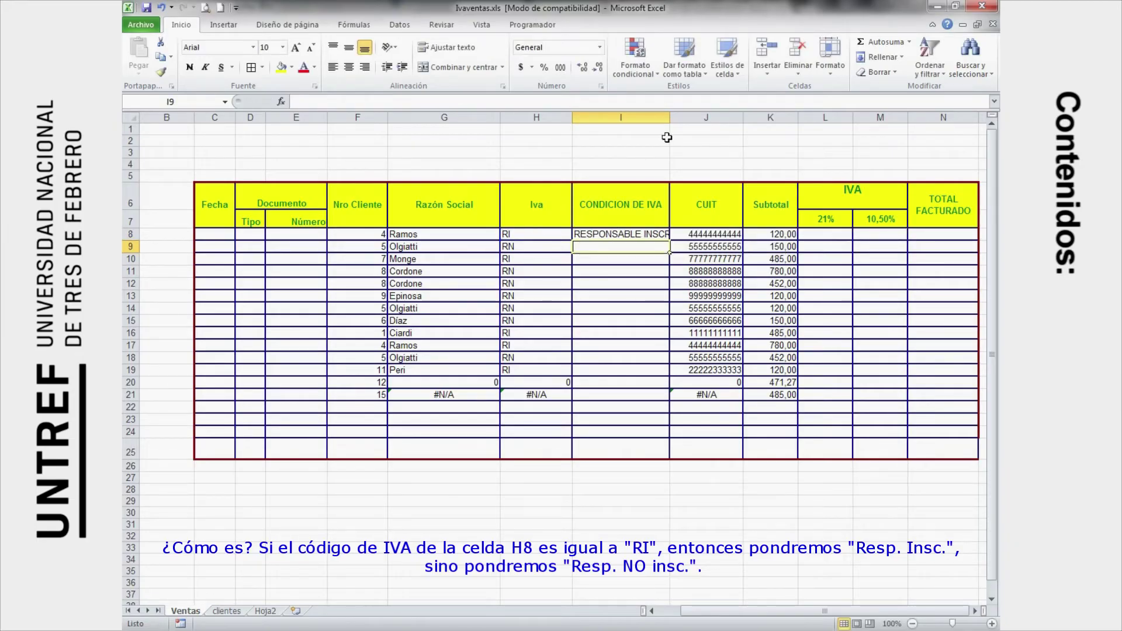
Widen the CONDICION DE IVA column and copy the SI formula from I8 down to I21
drag(670, 120, 695, 120)
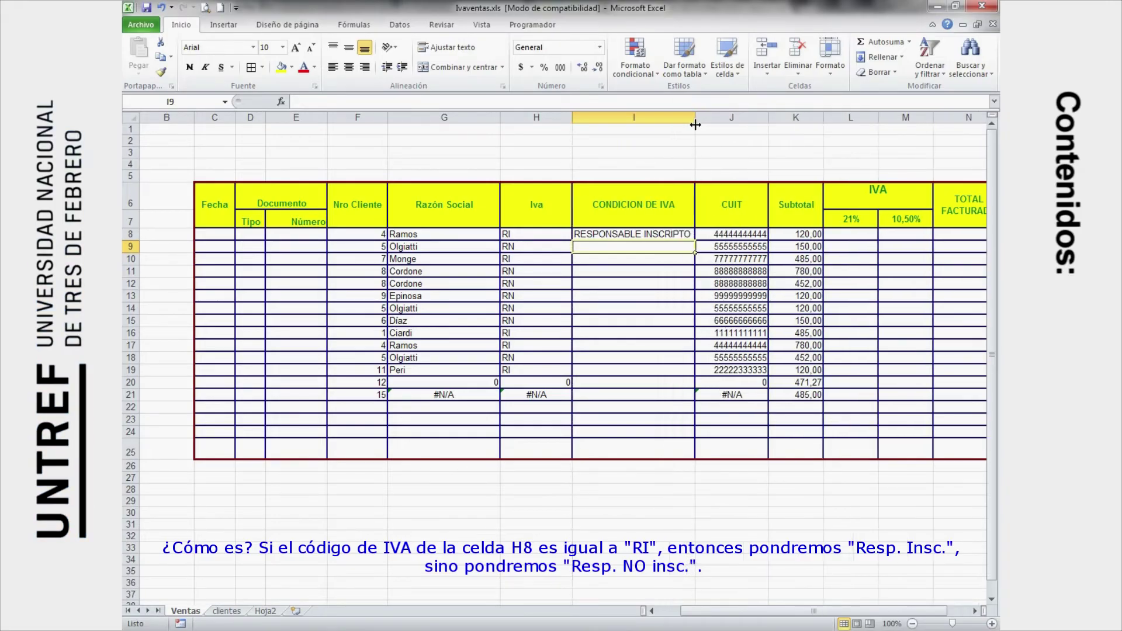
click(670, 233)
drag(695, 241, 694, 399)
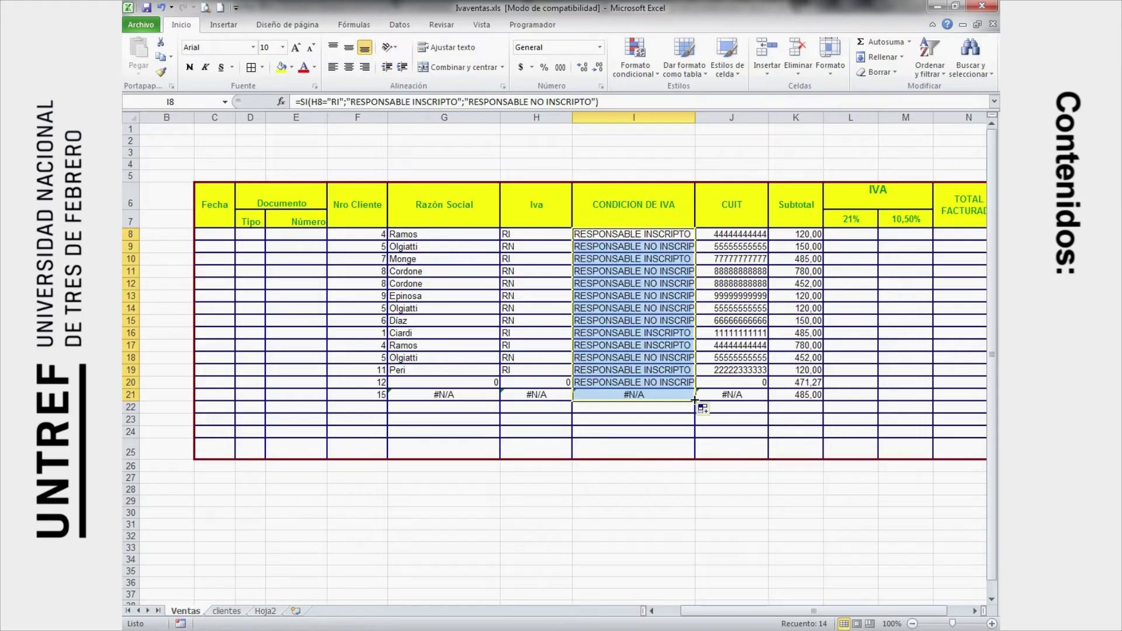
click(664, 285)
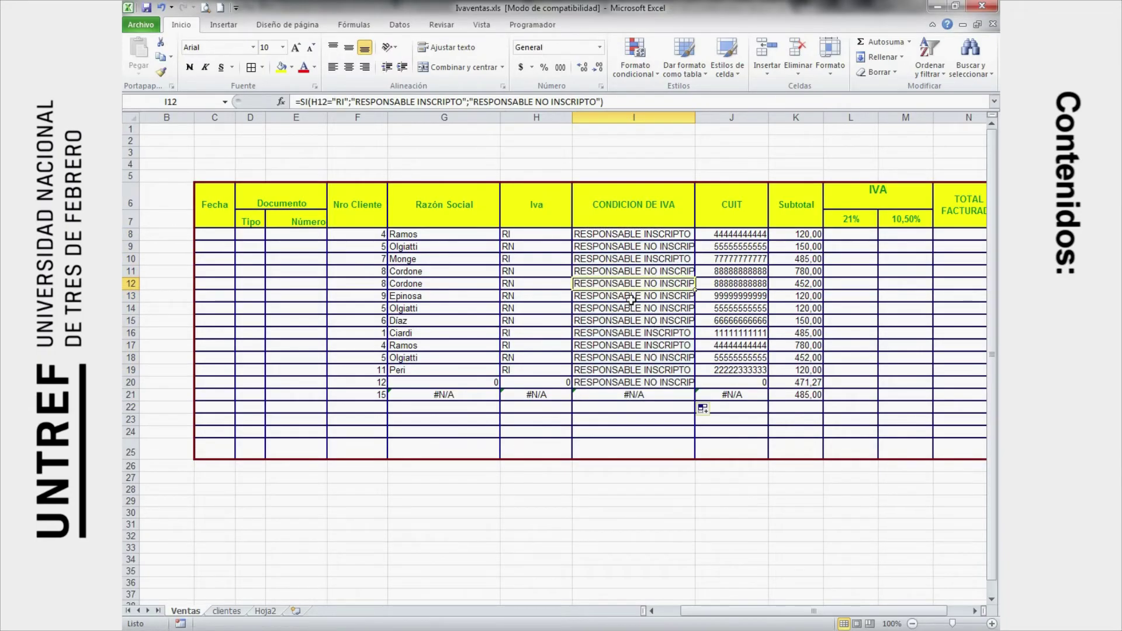
Examine the IVA headers and the empty 21% column, focusing on cells L8:L21
click(855, 243)
click(860, 200)
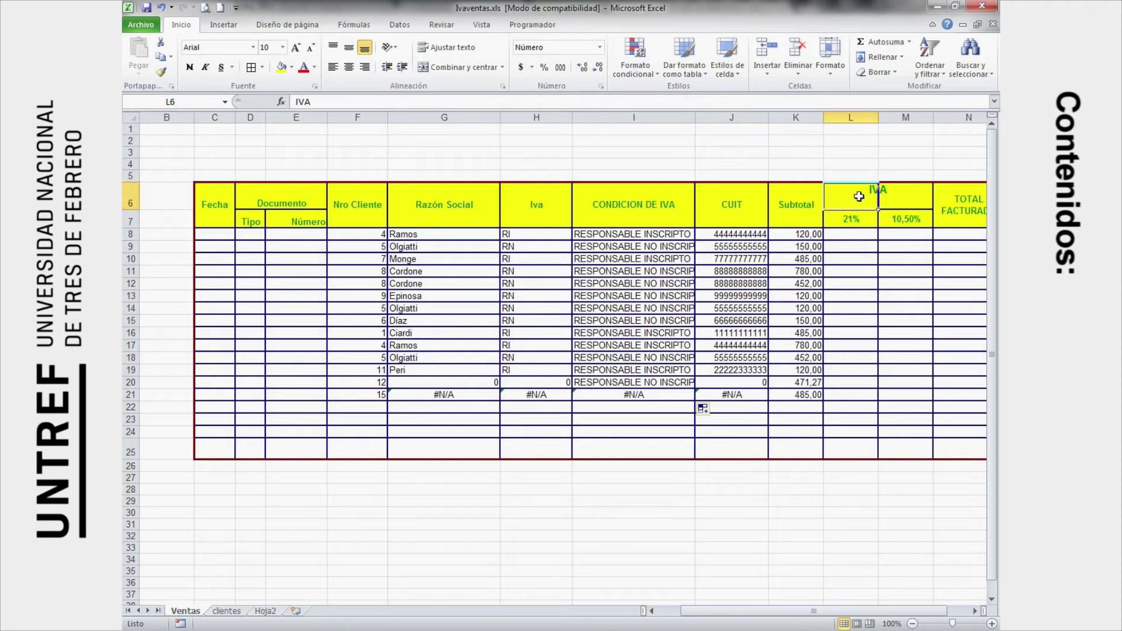
click(895, 197)
click(866, 223)
drag(864, 238, 861, 384)
click(857, 239)
click(851, 118)
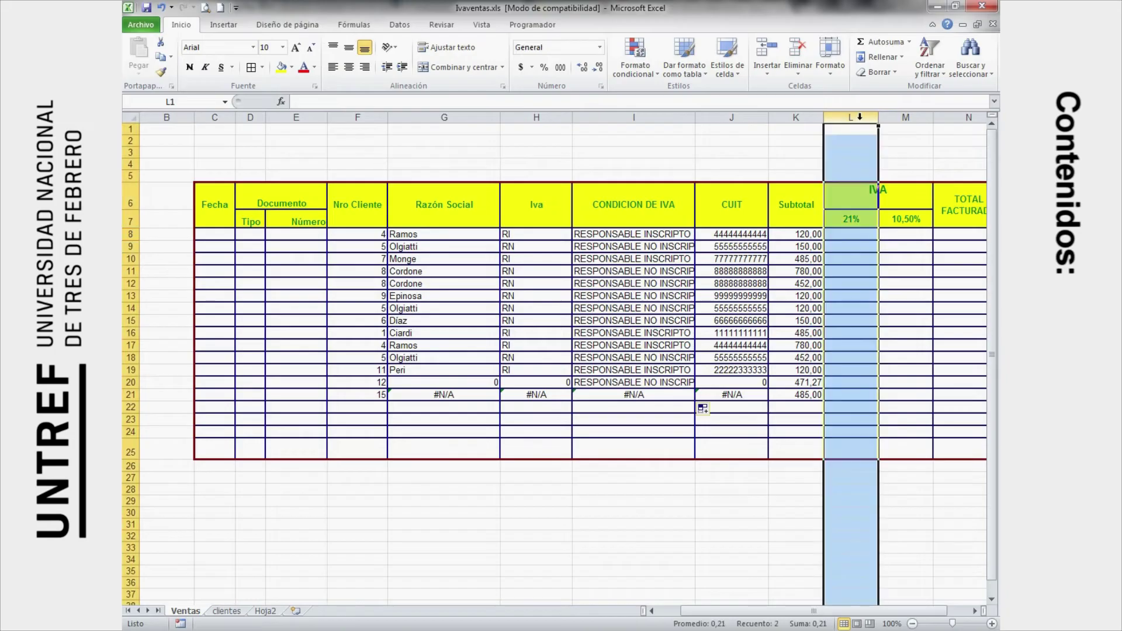
click(854, 235)
drag(849, 614, 861, 611)
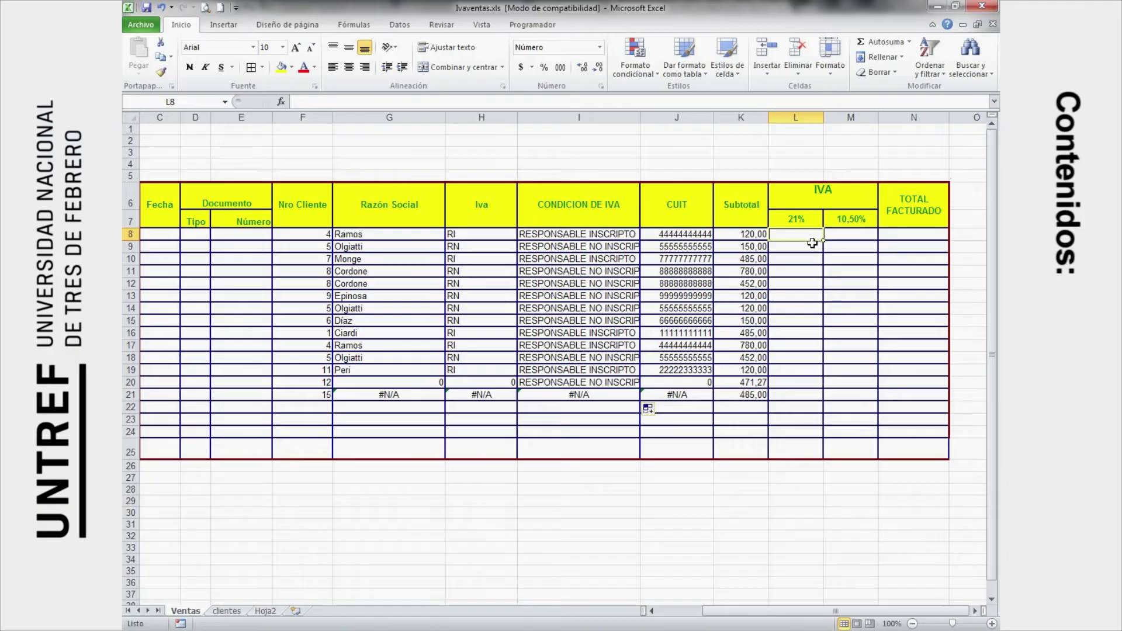
drag(796, 238, 798, 396)
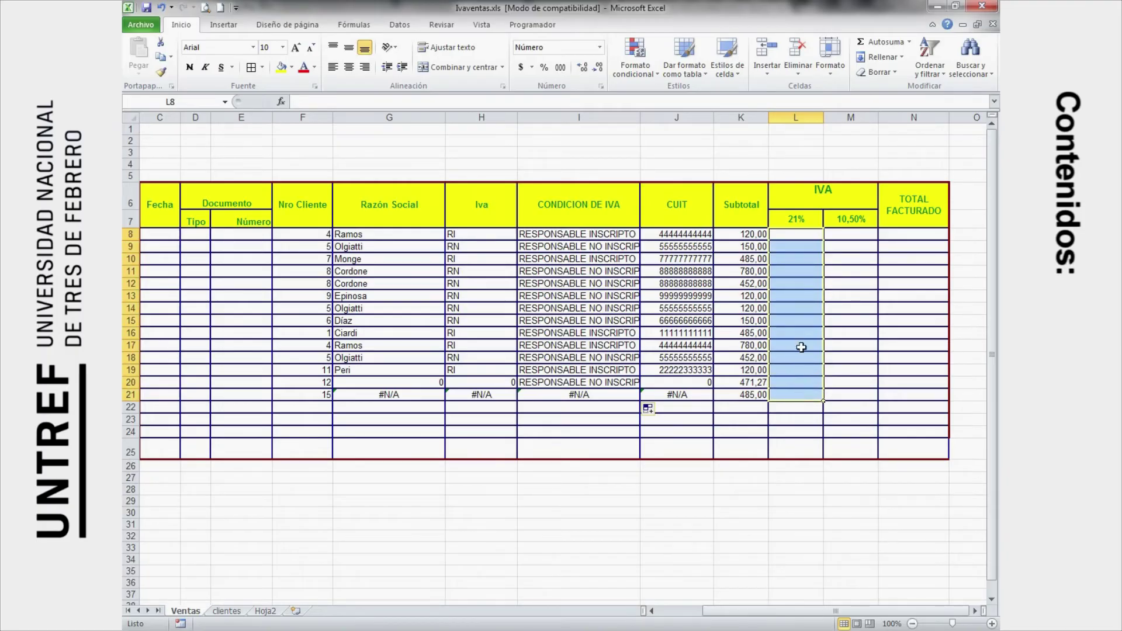
click(802, 235)
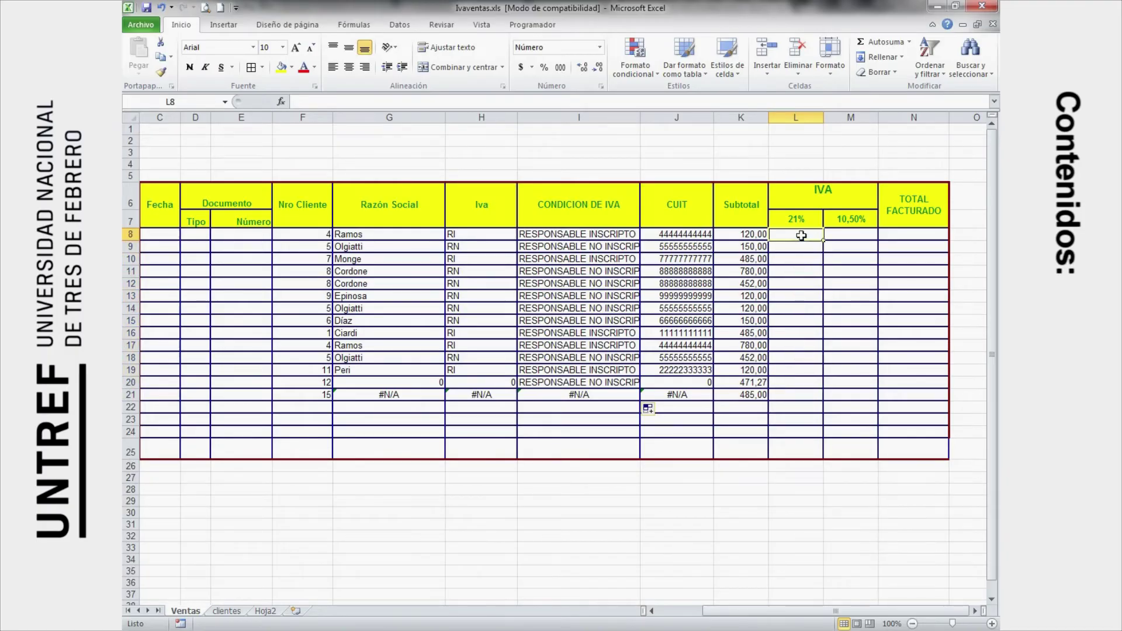
double_click(801, 235)
click(791, 269)
click(789, 235)
Auto-fit the CONDICION DE IVA column's width to its longest text
double_click(640, 117)
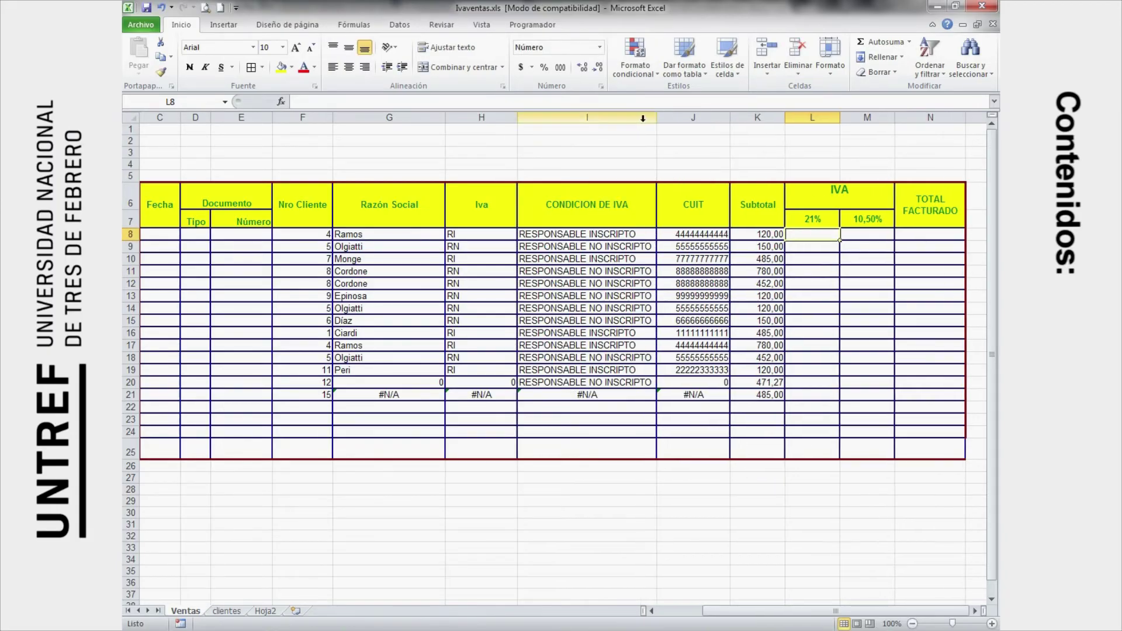
click(813, 248)
click(818, 314)
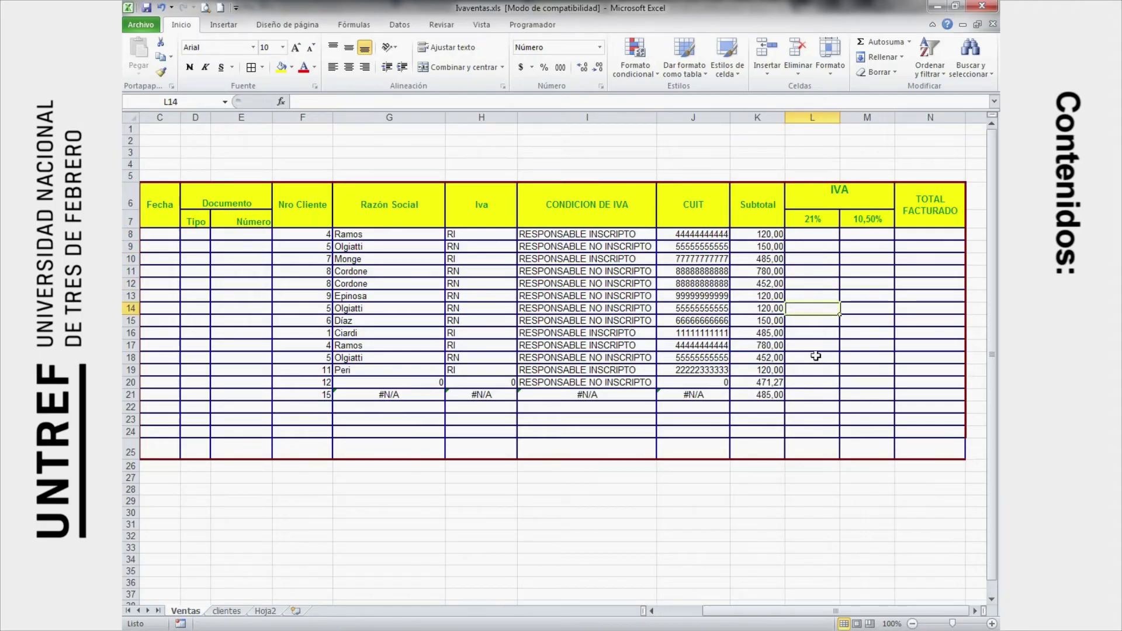
Start an SI formula in L8 with the logical test H8="RI"
double_click(816, 235)
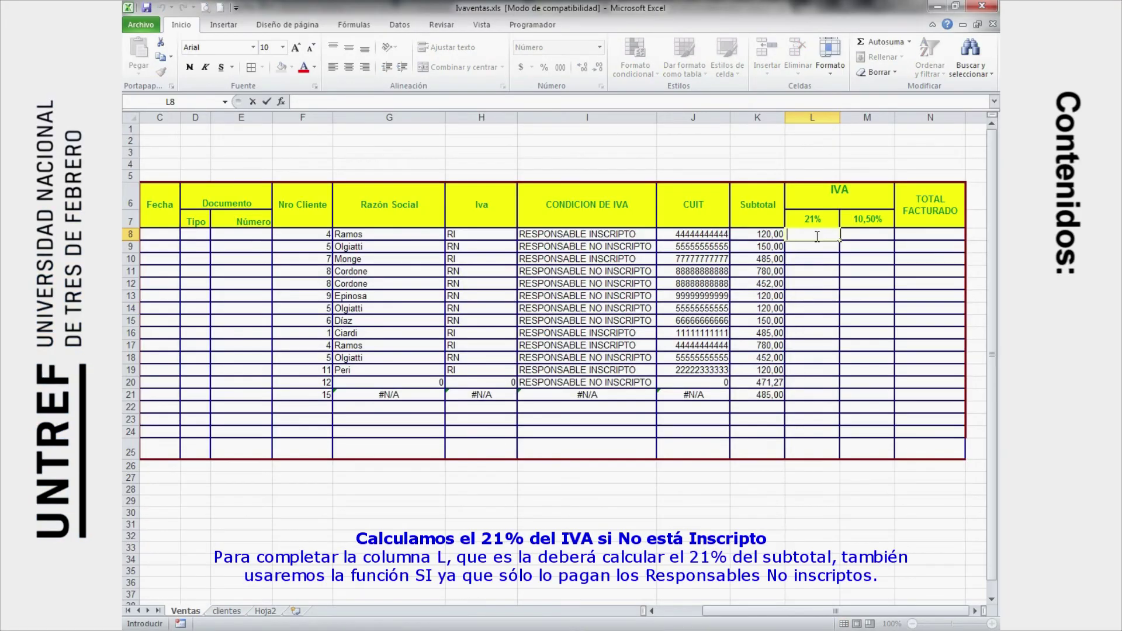
text(=)
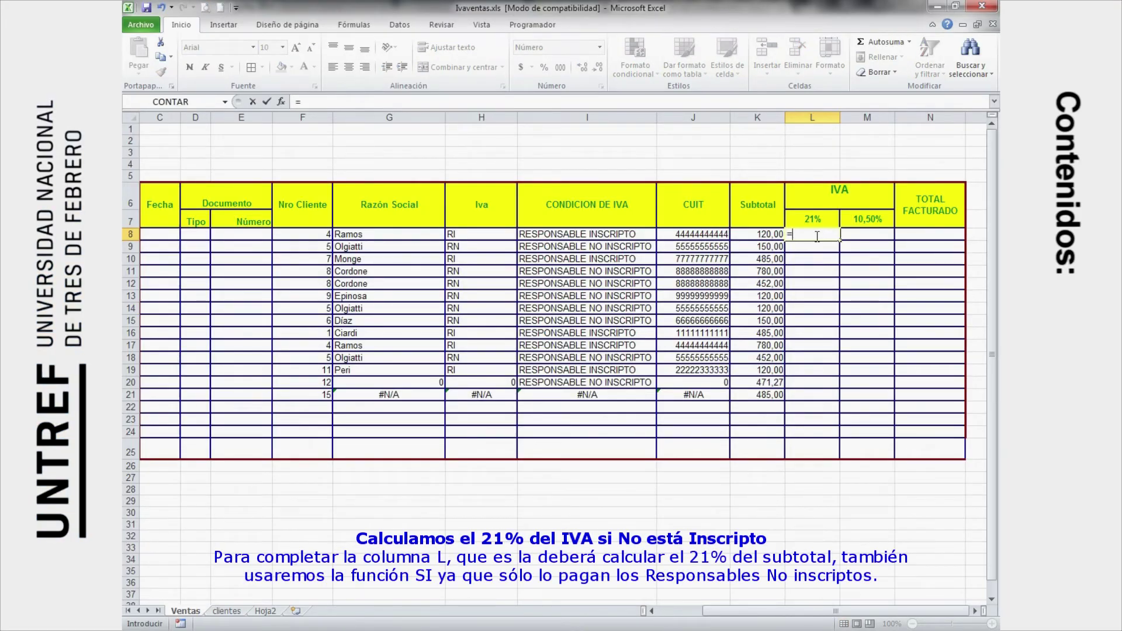
text(si)
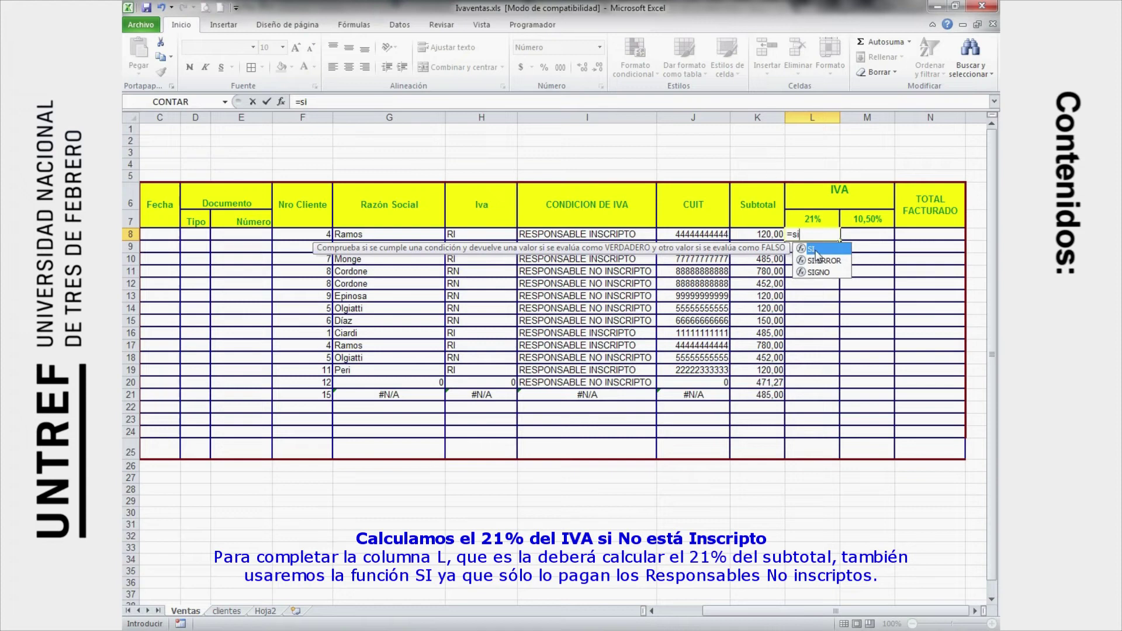
double_click(816, 252)
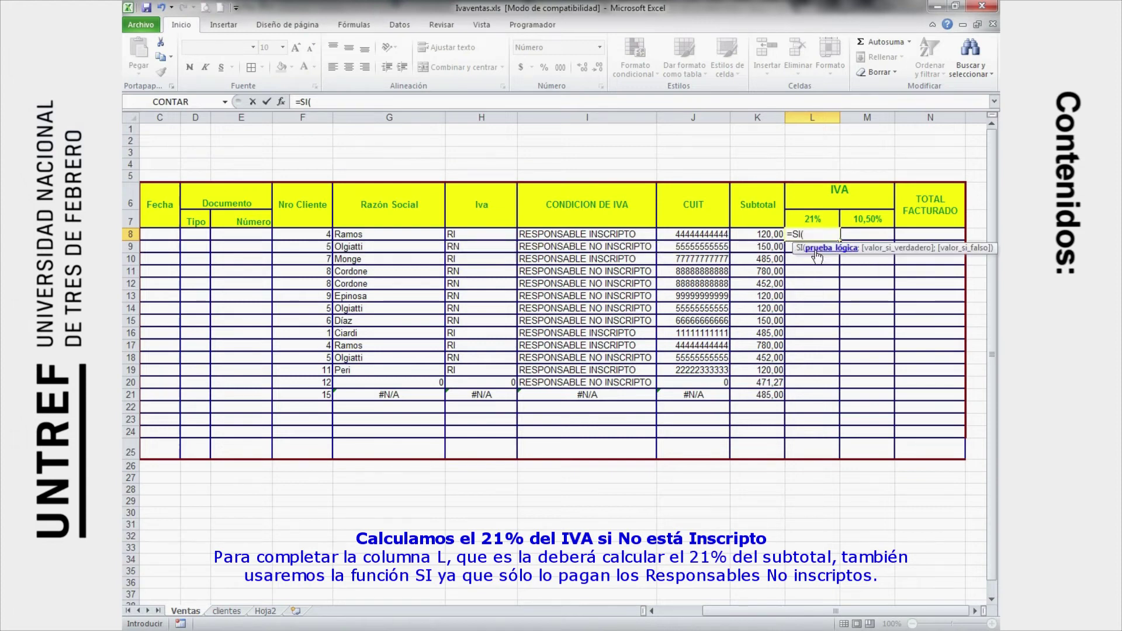
text(H8="R)
text(I";)
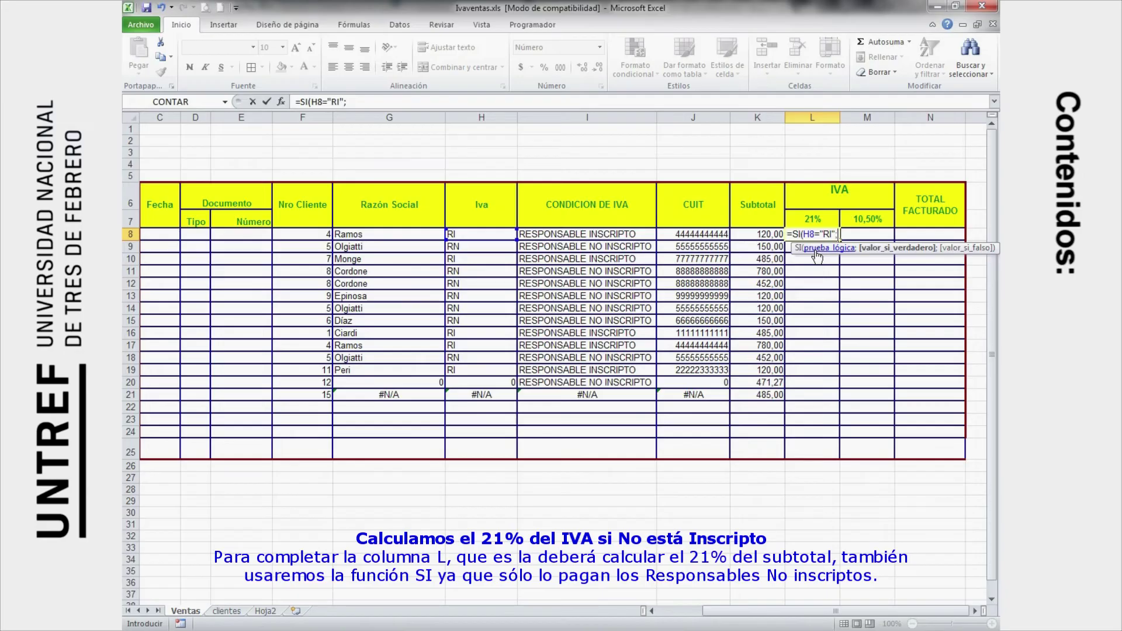
Complete L8's SI formula with 0 as the value if true and K8*$L$7 as the value if false
text(0;)
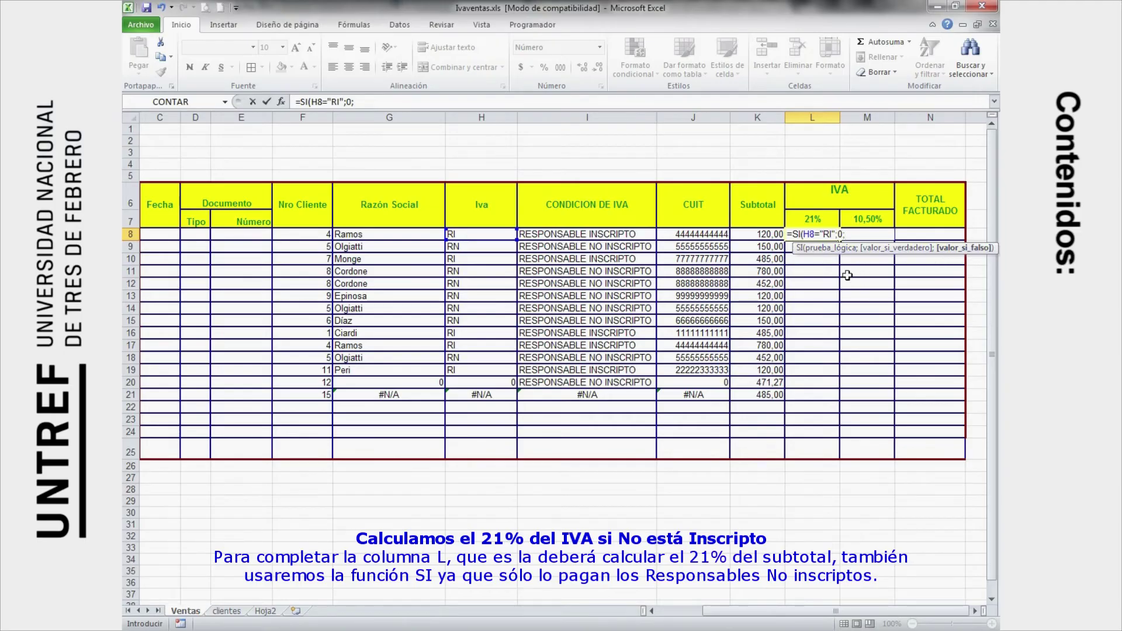
text(K8*L7)
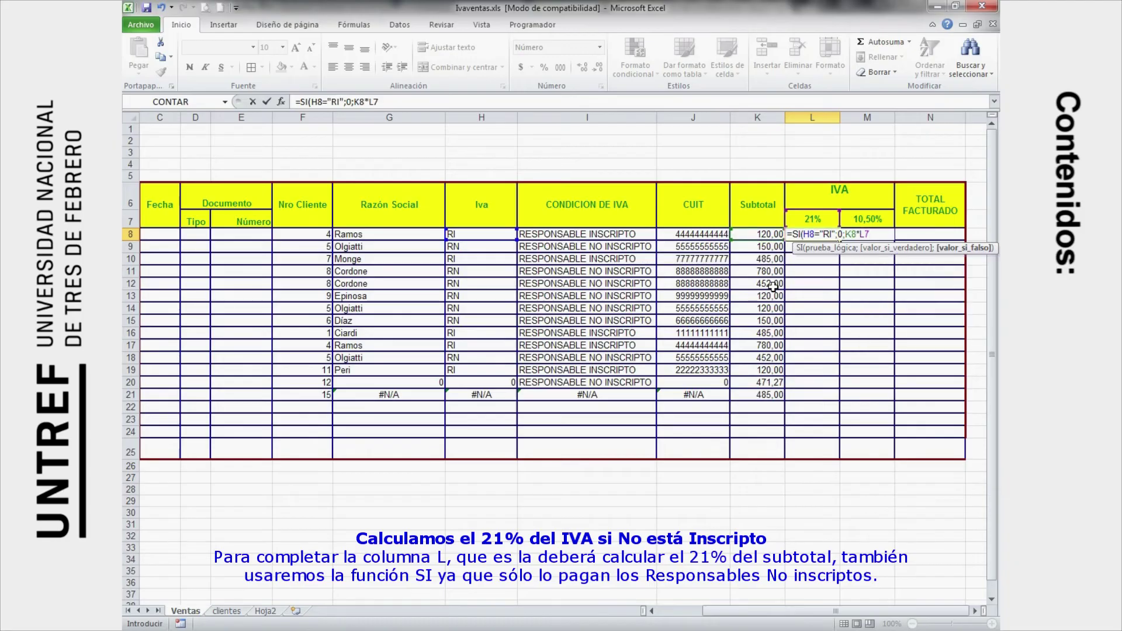
key(F4)
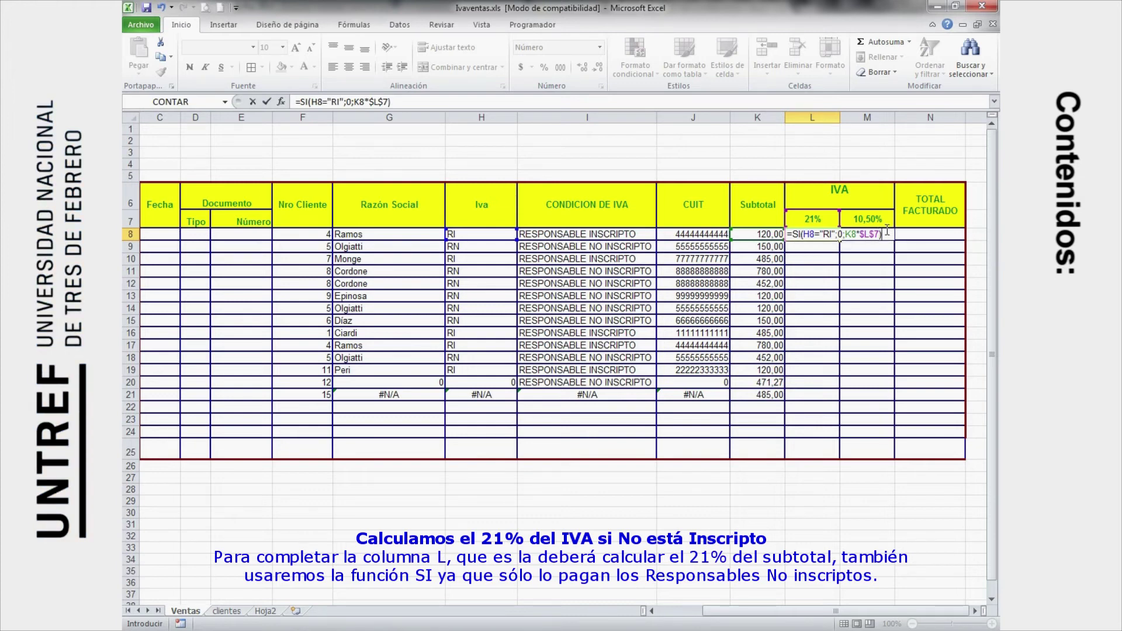
key(Return)
Review L8's SI formula argument by argument: the logical test, the value if true and the value if false with its absolute reference
click(809, 234)
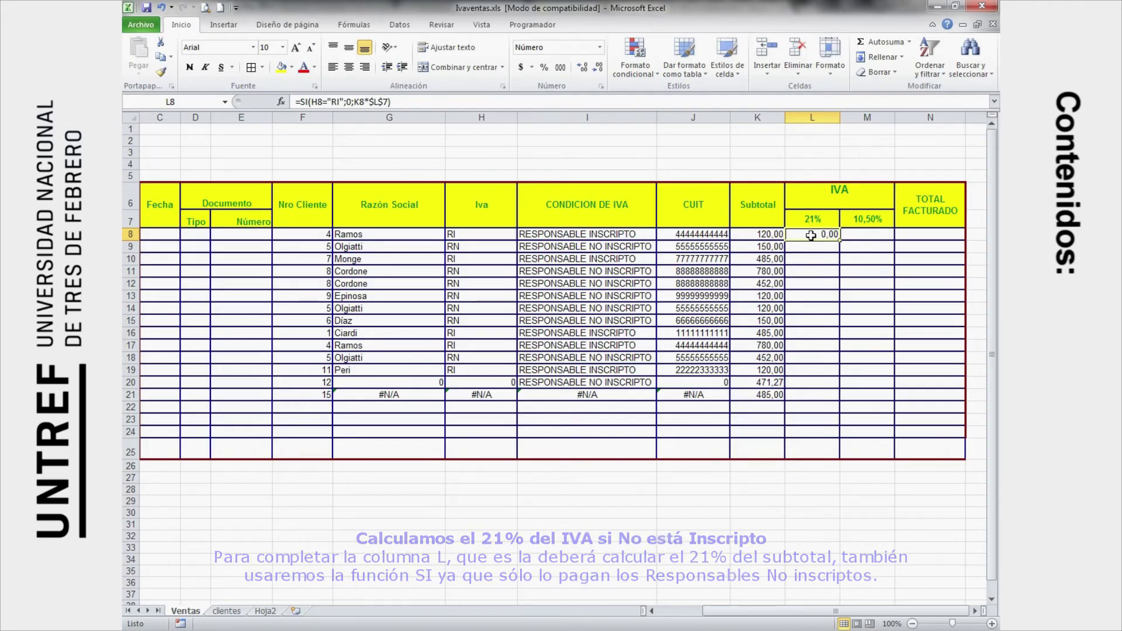
double_click(811, 235)
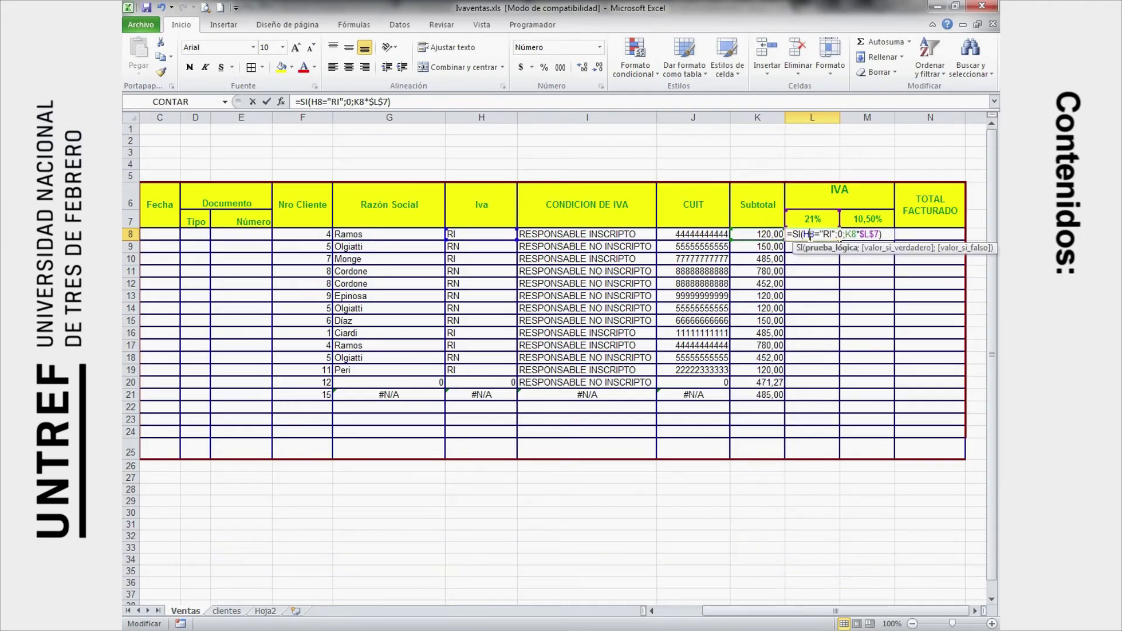
drag(838, 235, 876, 235)
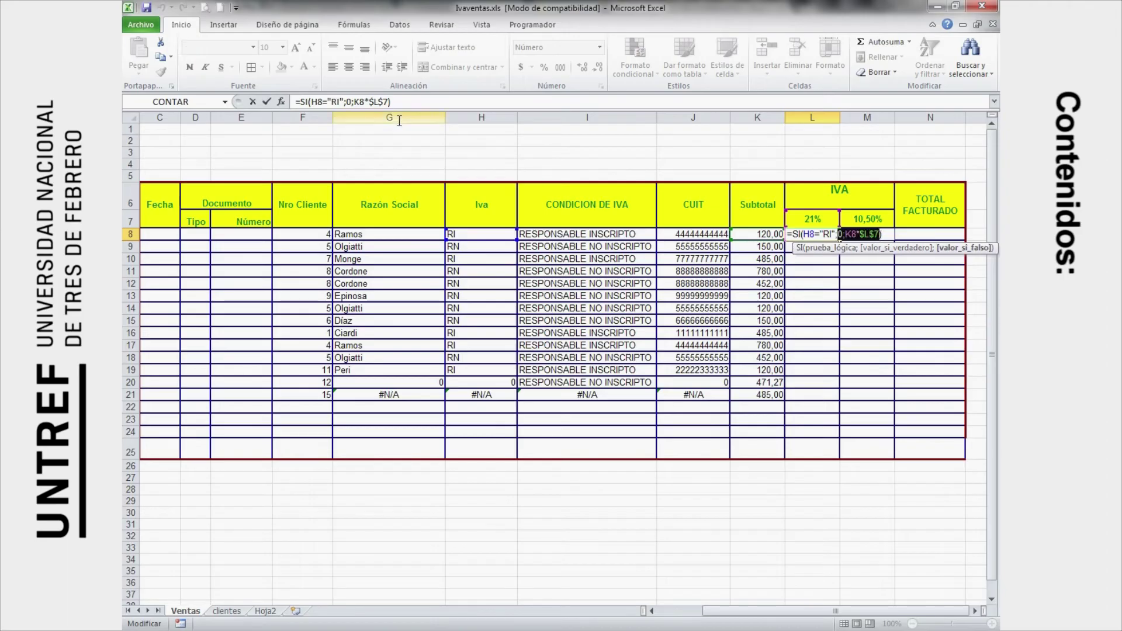
drag(405, 104, 349, 105)
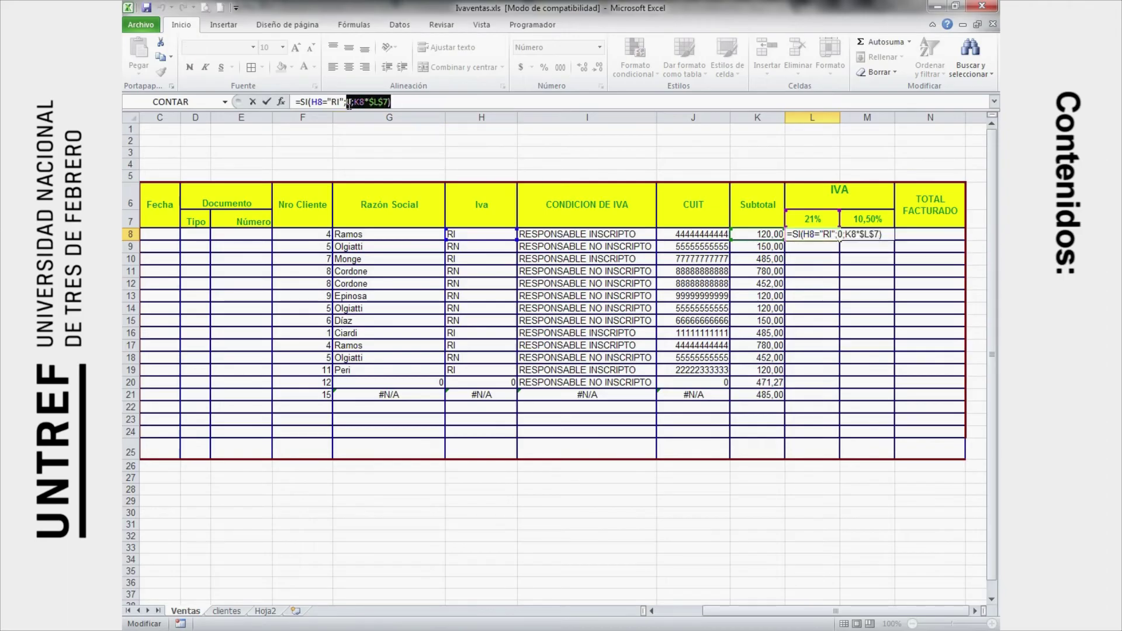
click(328, 102)
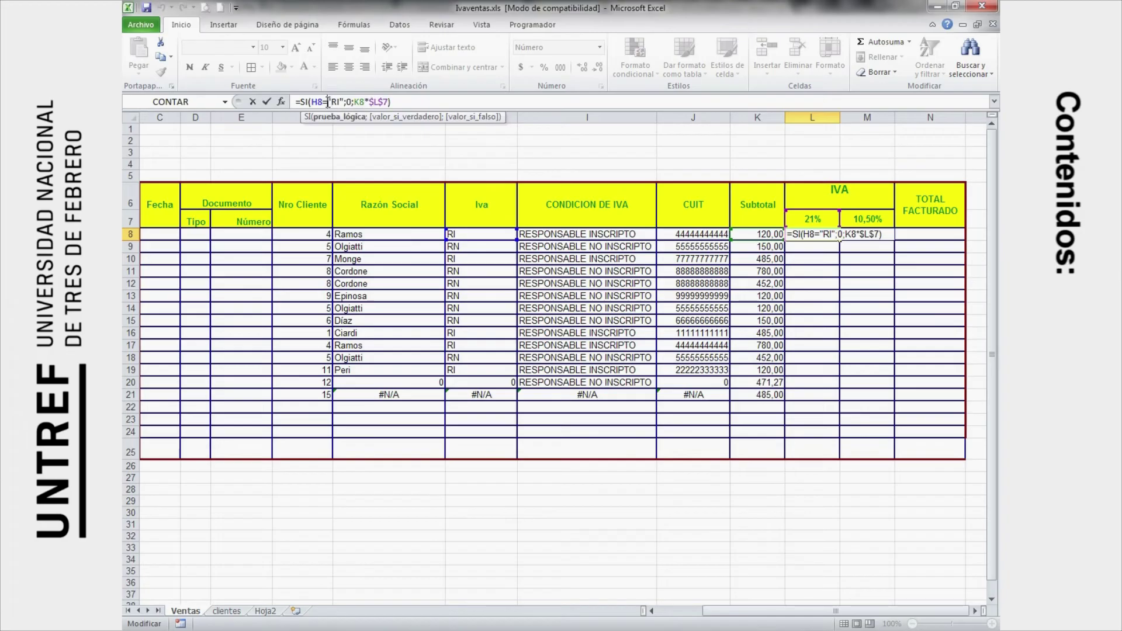
drag(328, 103, 336, 106)
click(349, 102)
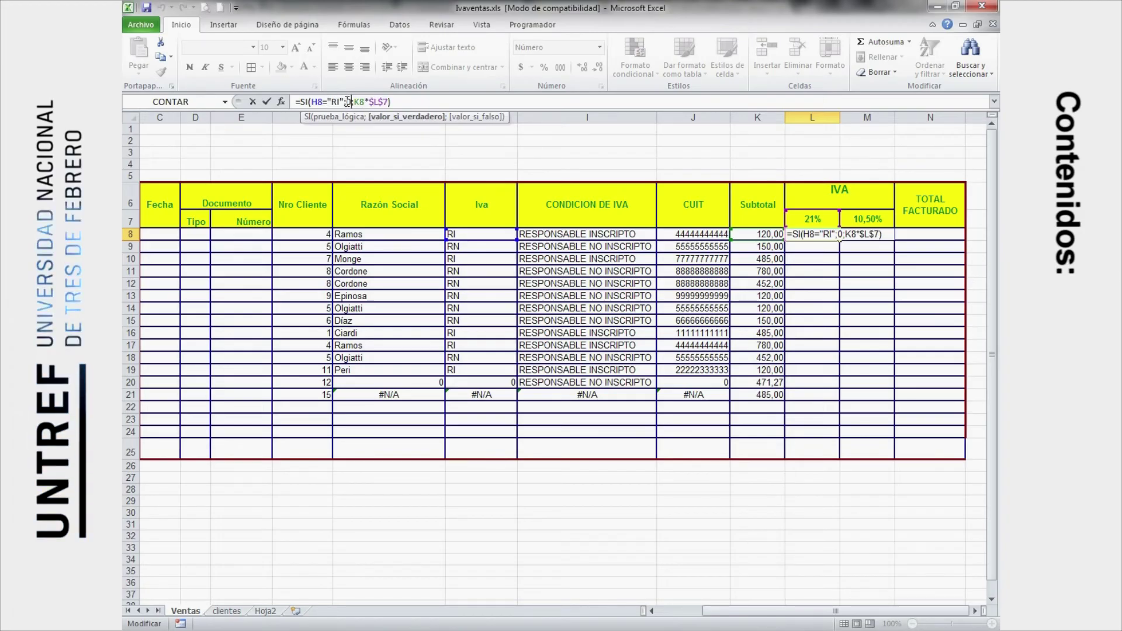
click(377, 102)
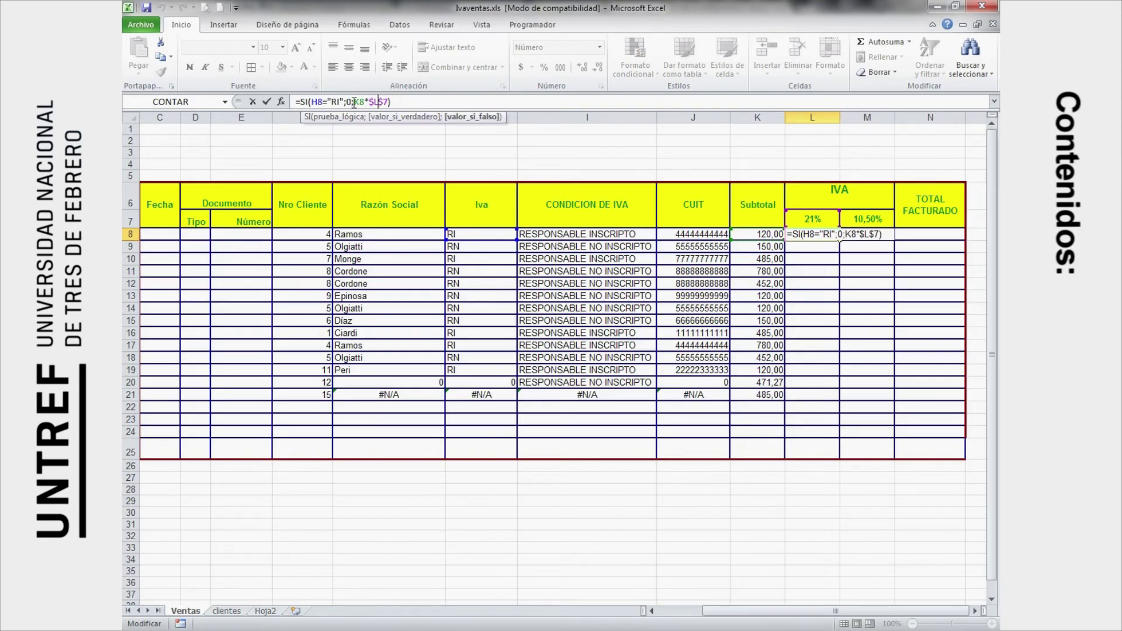
drag(353, 102, 389, 102)
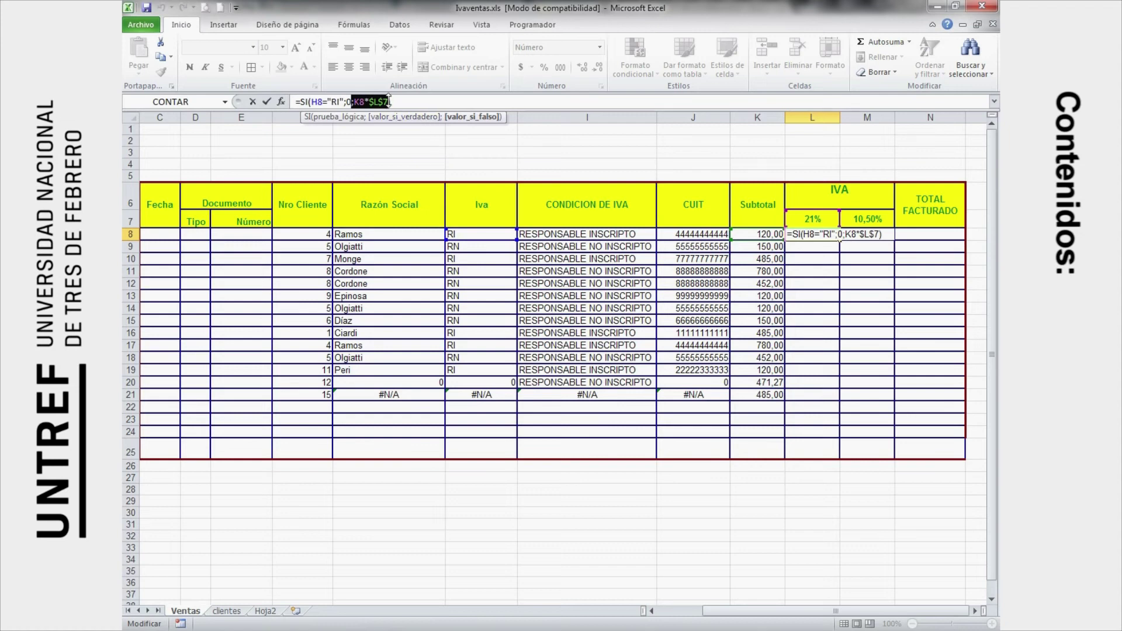
click(391, 102)
drag(390, 102, 369, 102)
click(406, 102)
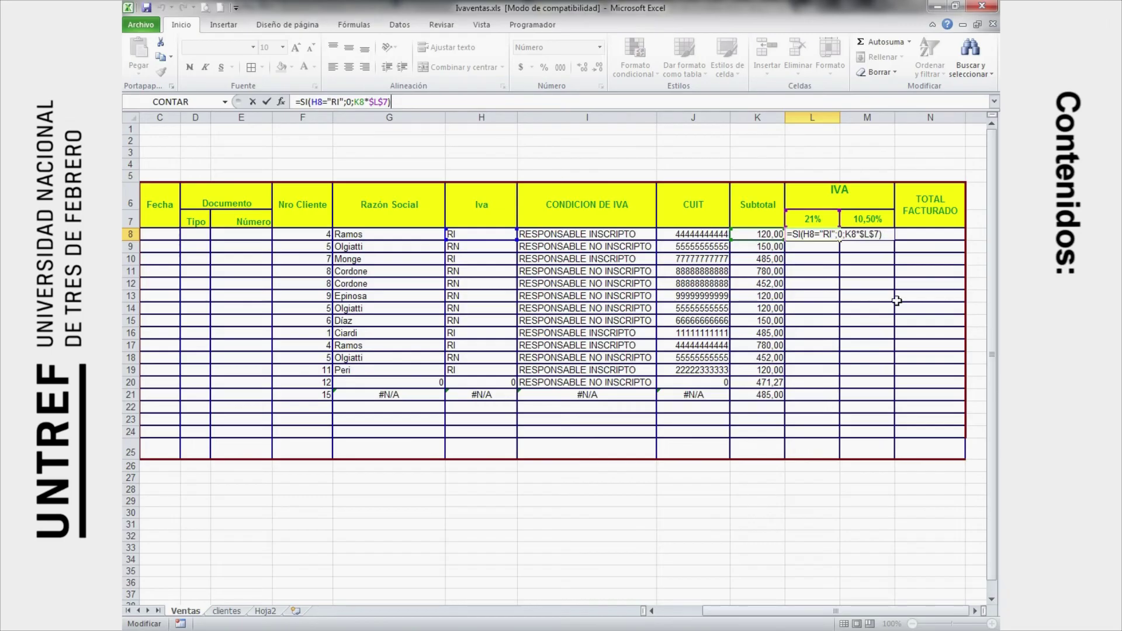
key(Return)
Copy the 21% IVA formula from L8 down to L21 and check the copied formulas in L9:L14
click(826, 236)
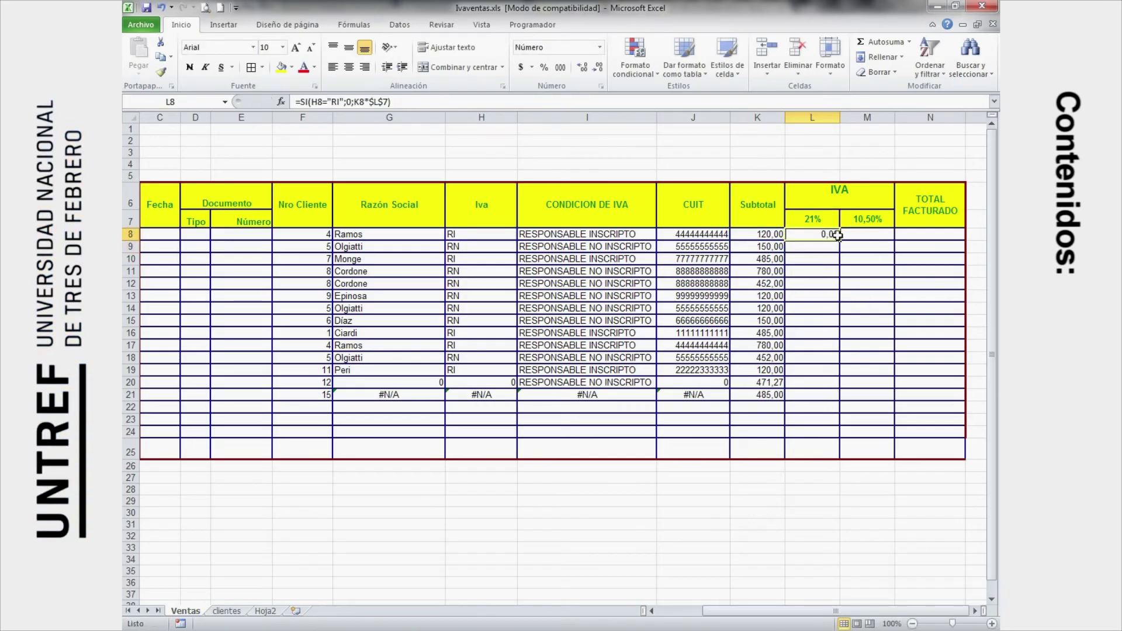
drag(837, 235, 836, 399)
click(817, 247)
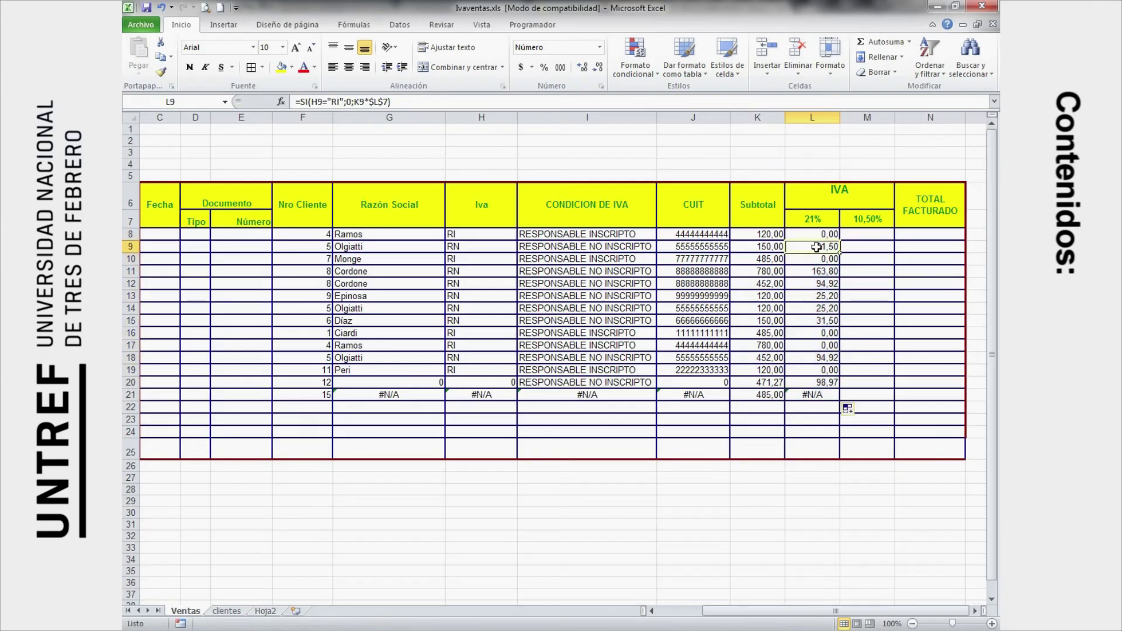
click(815, 259)
click(815, 272)
click(815, 295)
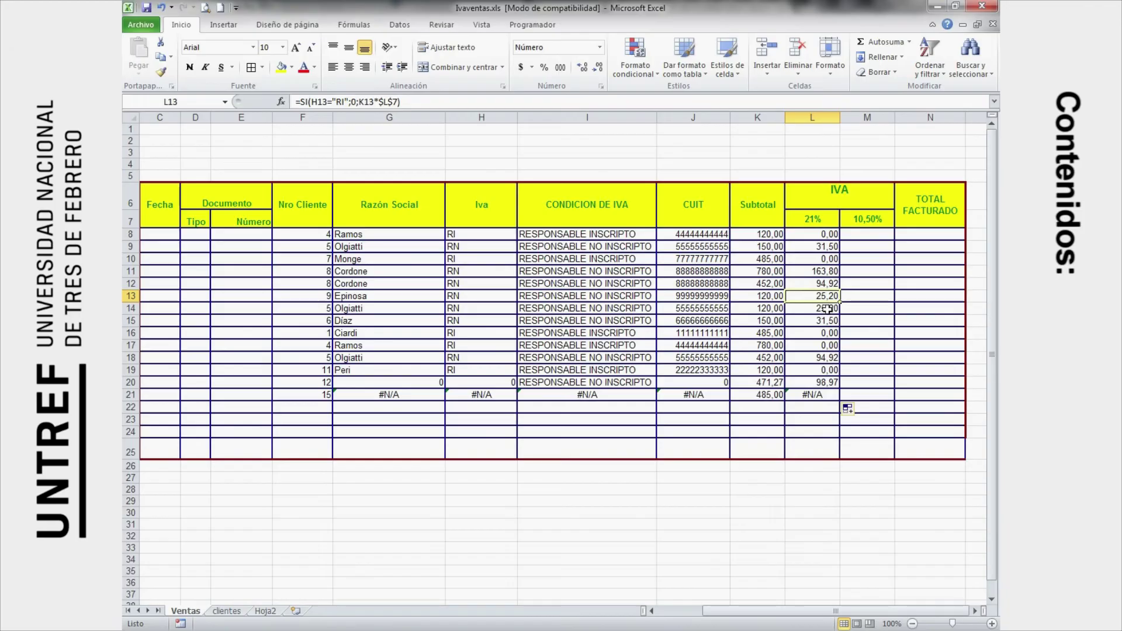
double_click(827, 308)
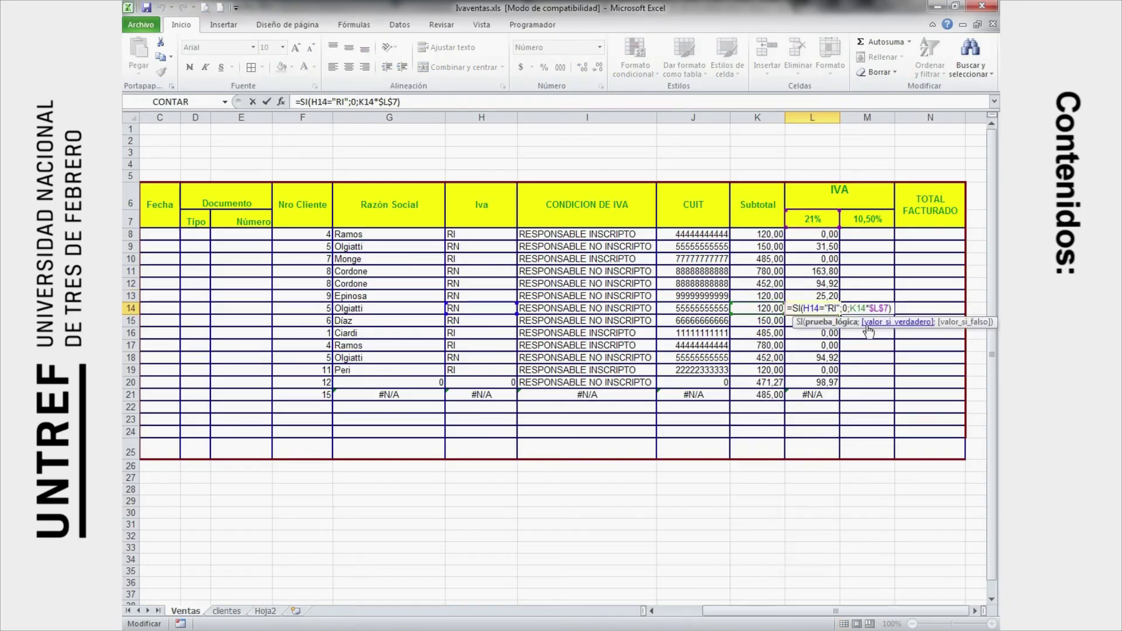
key(Return)
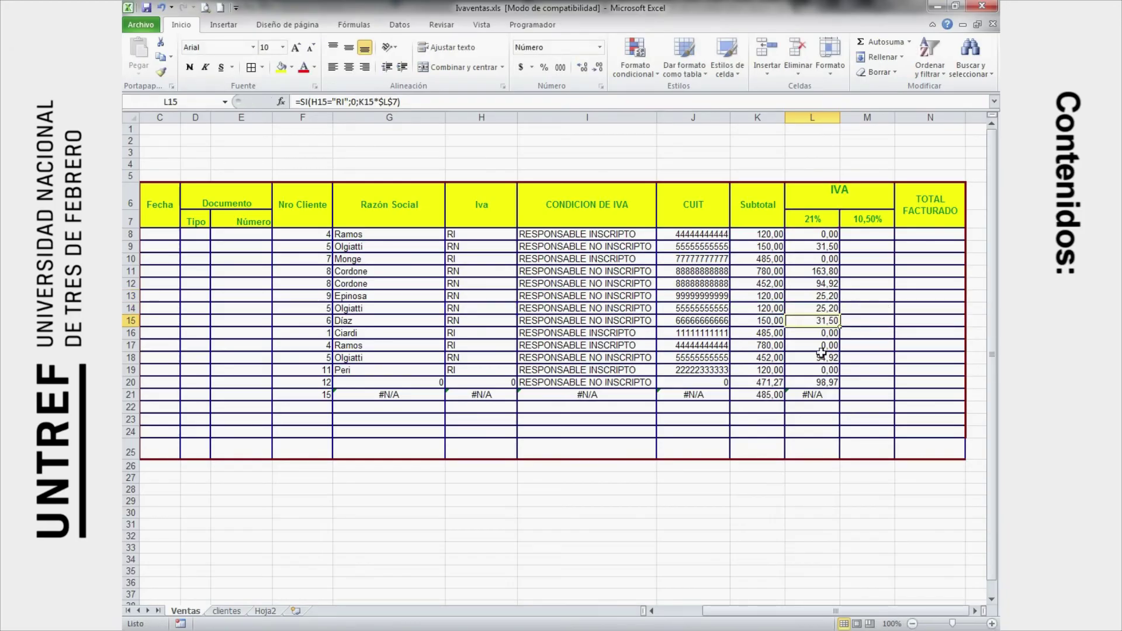
click(811, 309)
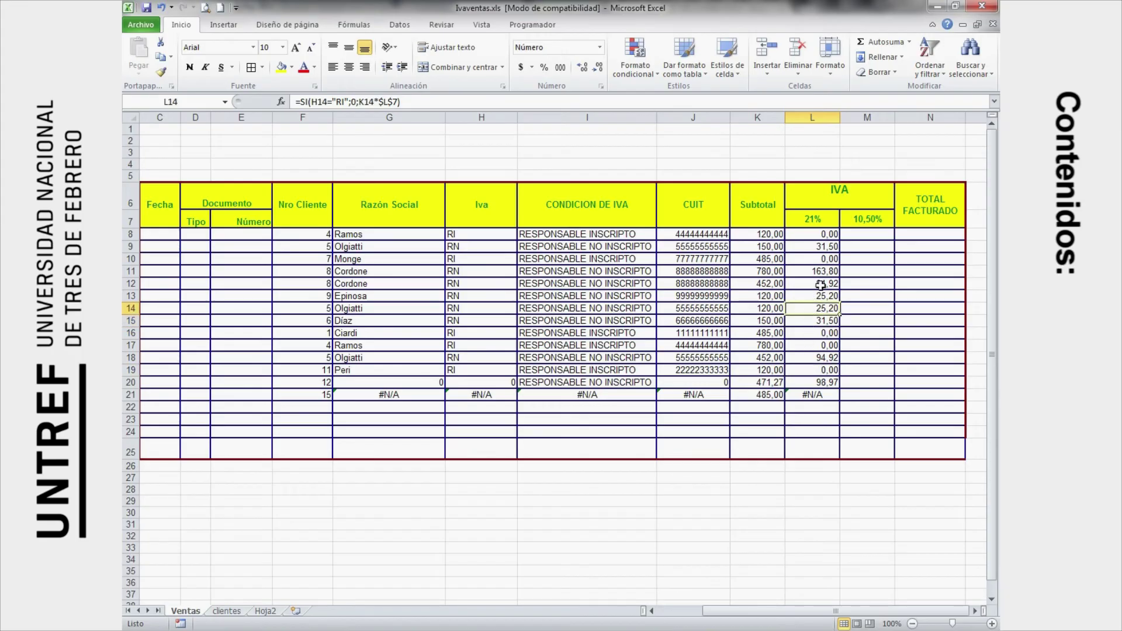
Calculate the 10,50% IVA in M8 by multiplying the subtotal by the rate with an absolute reference, =K8*$M$7
click(865, 234)
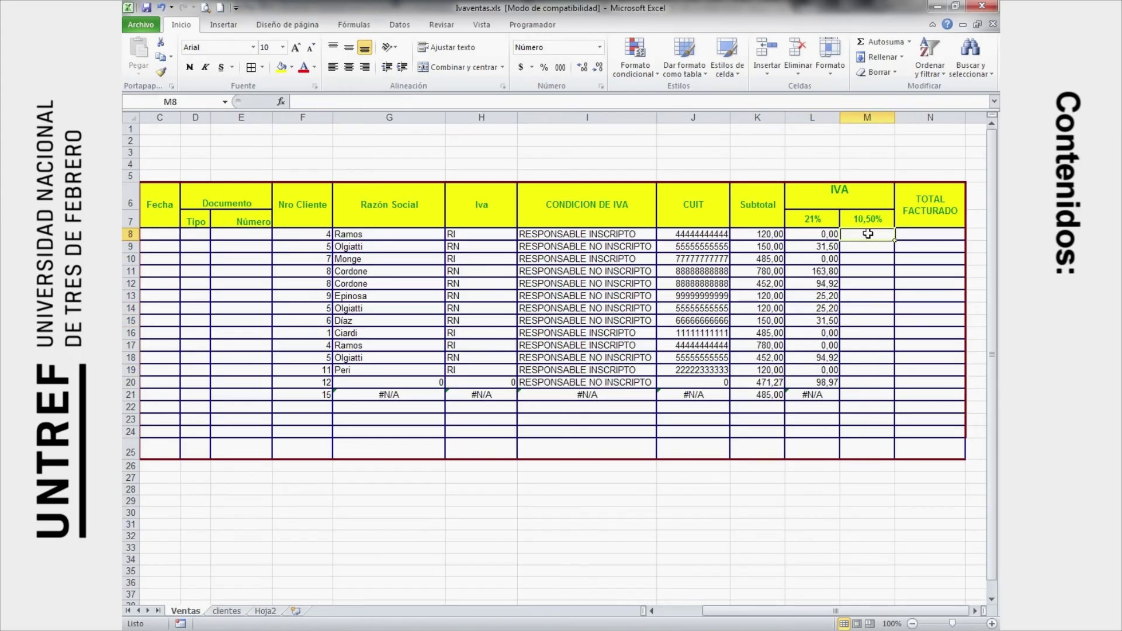
click(880, 118)
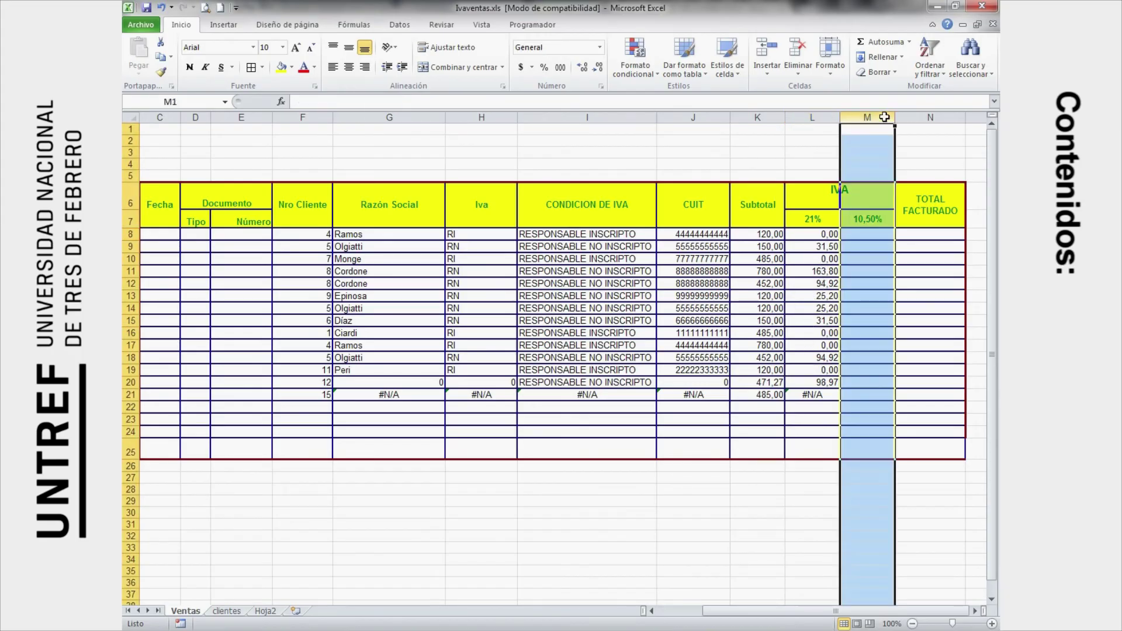
click(872, 234)
click(872, 218)
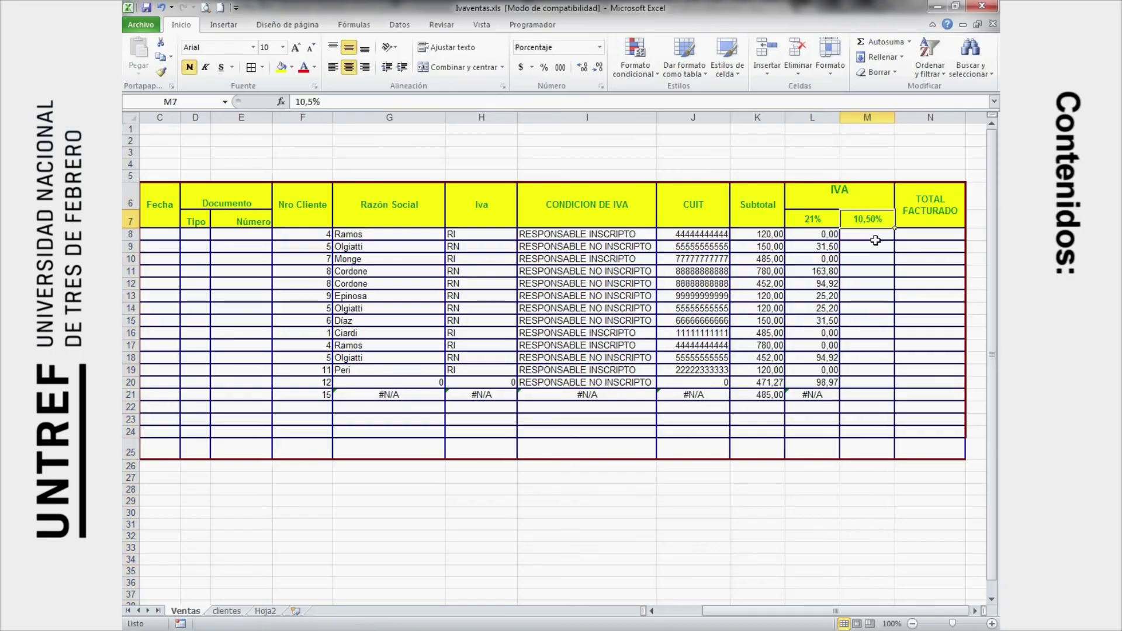
key(Return)
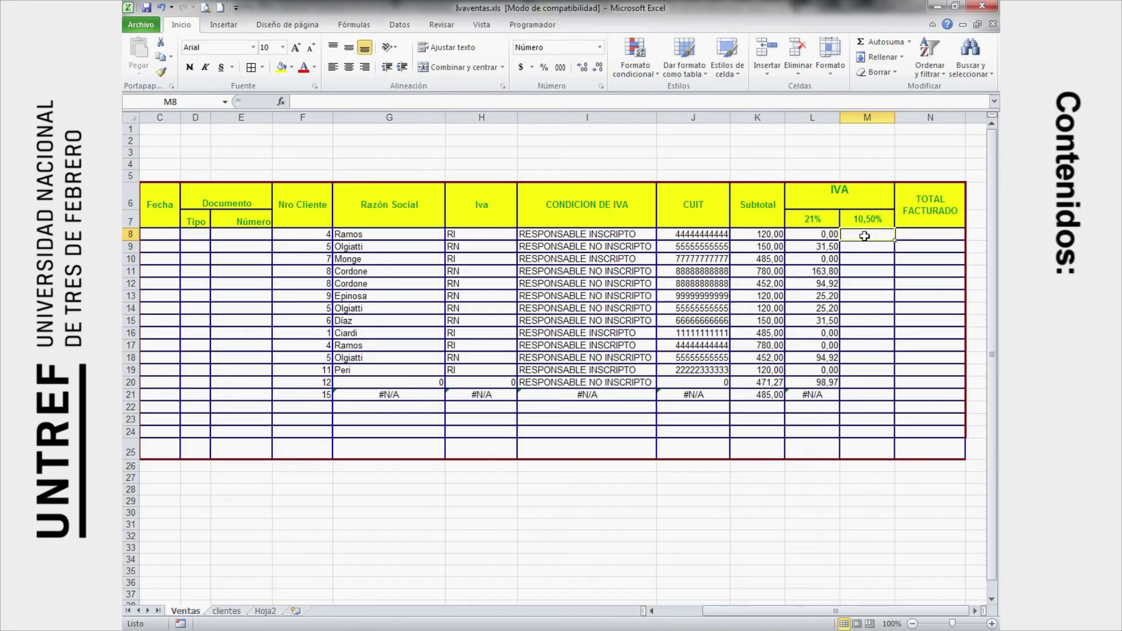
text(=S)
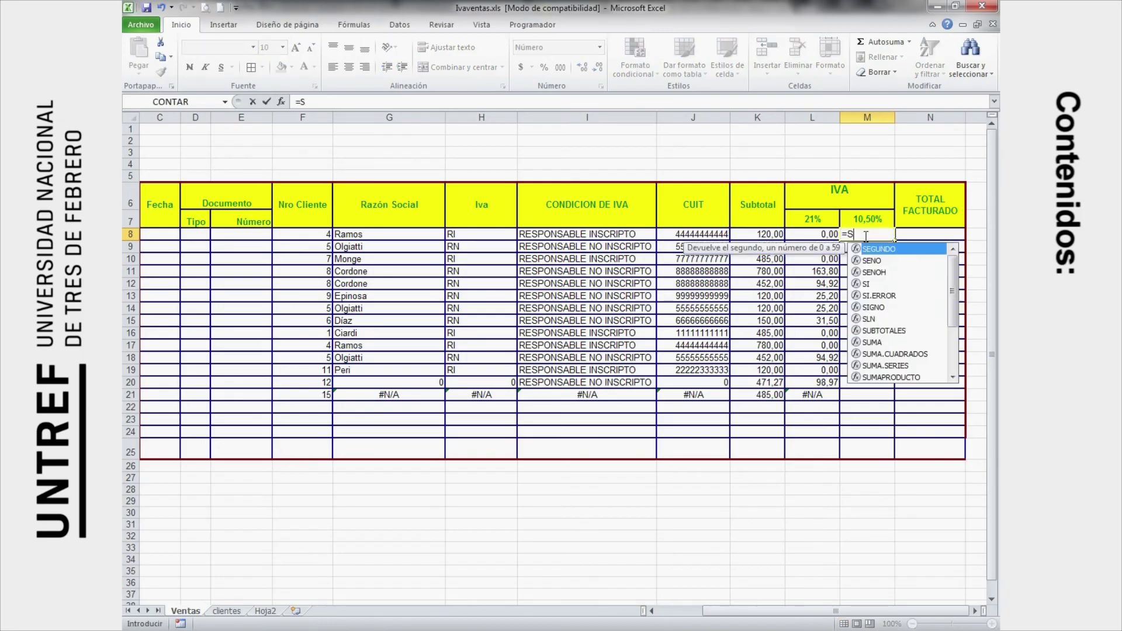
key(BackSpace)
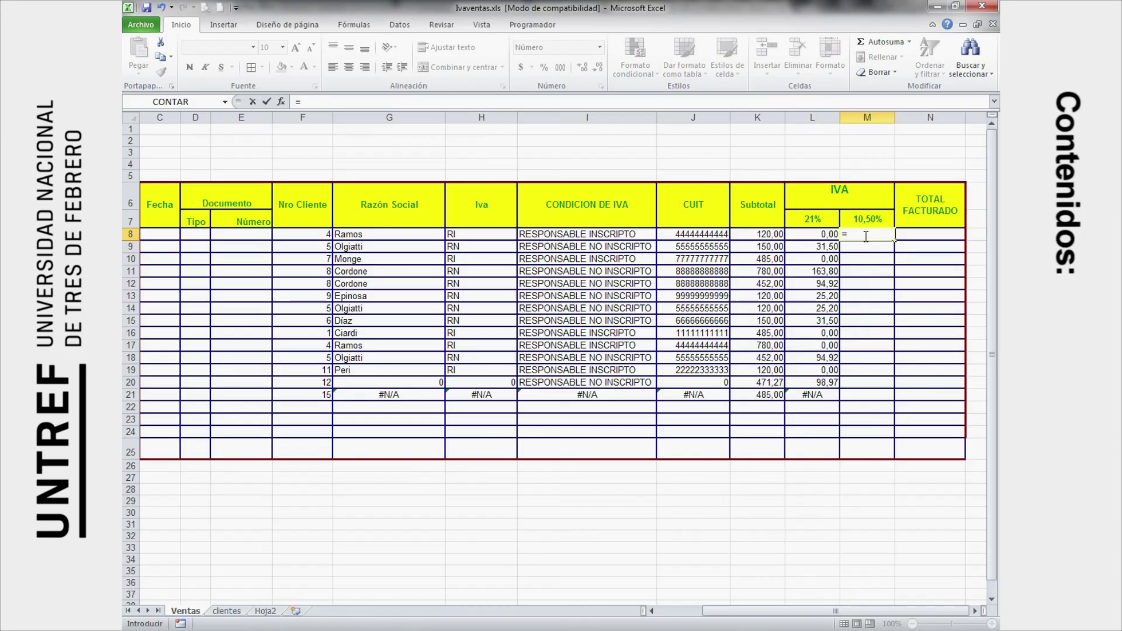
click(776, 233)
text(*)
click(872, 219)
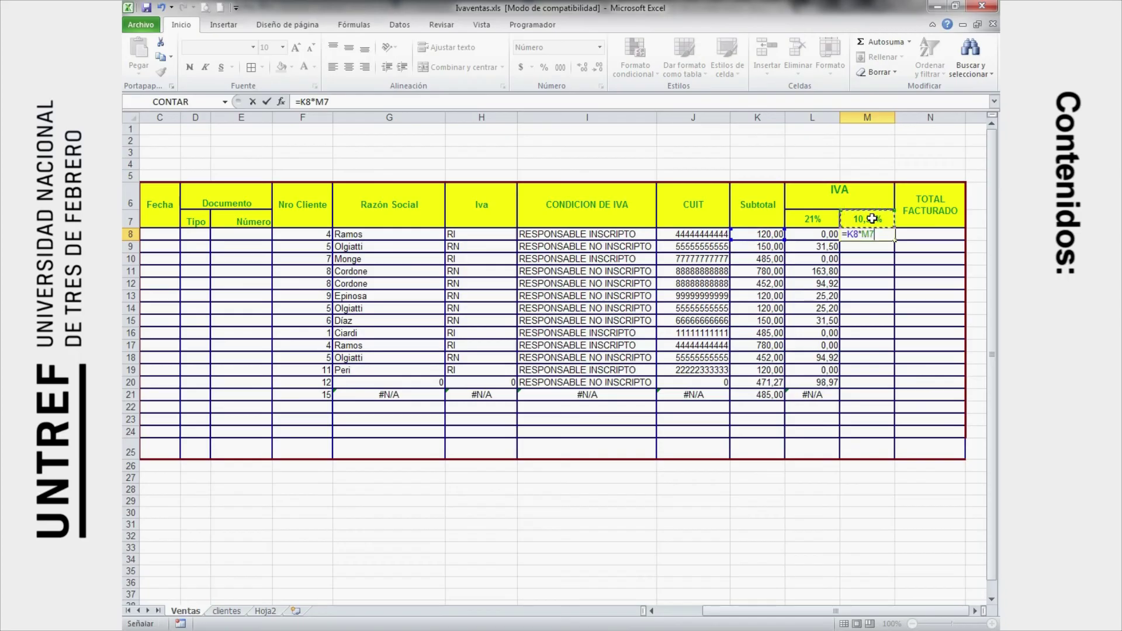
key(F4)
key(Return)
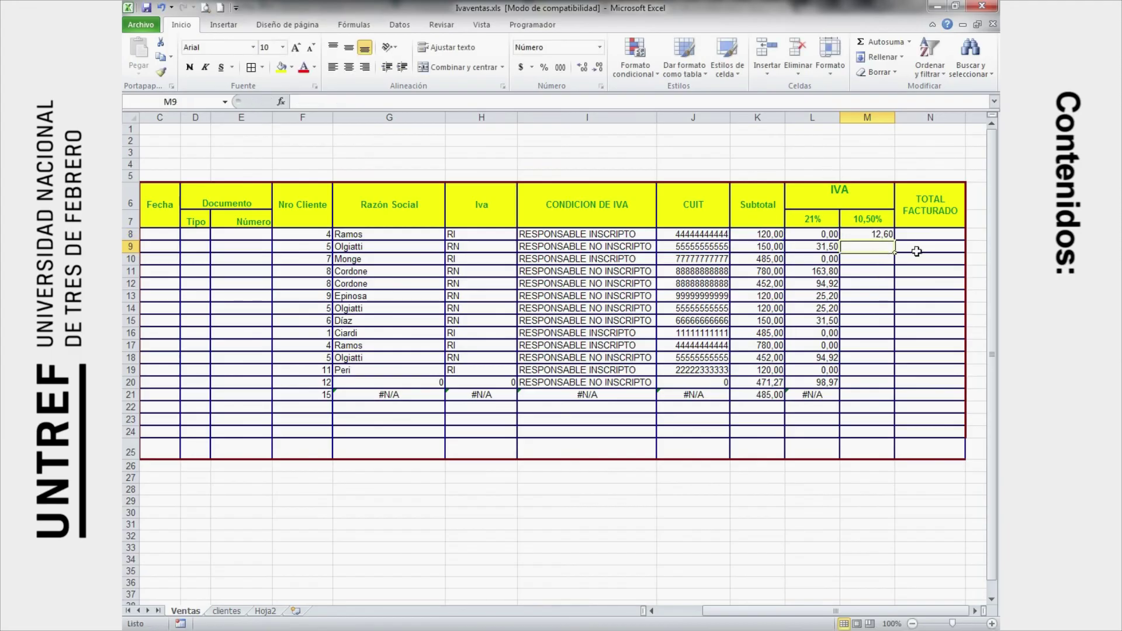
Copy the 10,50% IVA formula from M8 down to M21 and check several of the copied formulas
click(887, 235)
drag(895, 240, 896, 402)
click(879, 311)
click(880, 334)
click(880, 359)
click(882, 381)
click(878, 333)
click(872, 282)
click(870, 243)
click(871, 233)
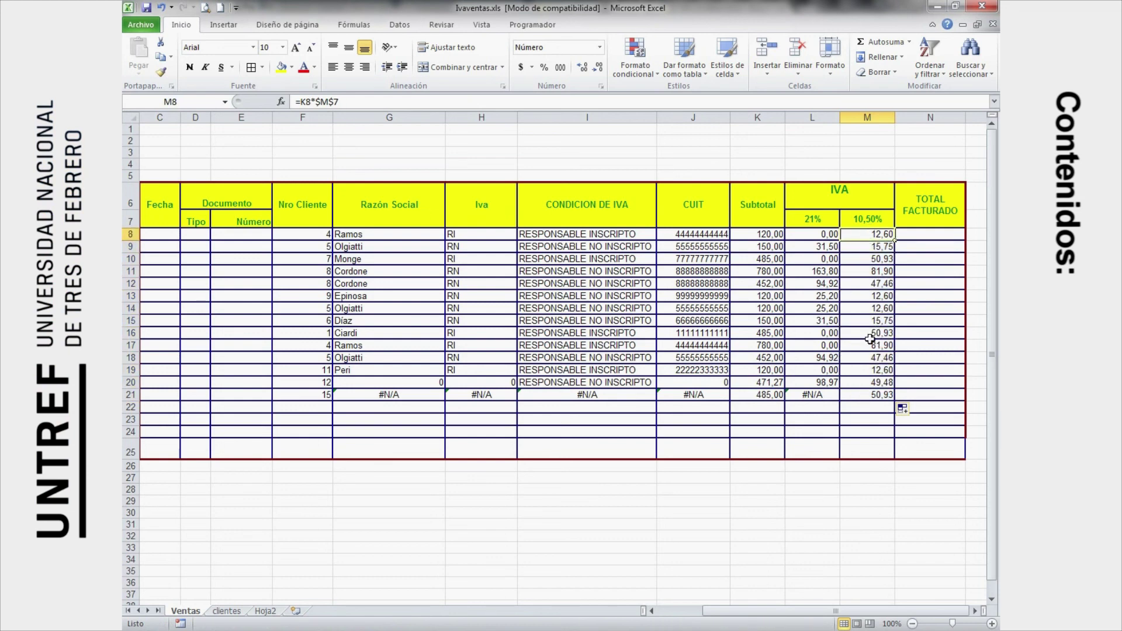
Total the subtotal and both IVA amounts in N8 with =SUMA(K8:M8) and copy the formula down to N21
click(930, 236)
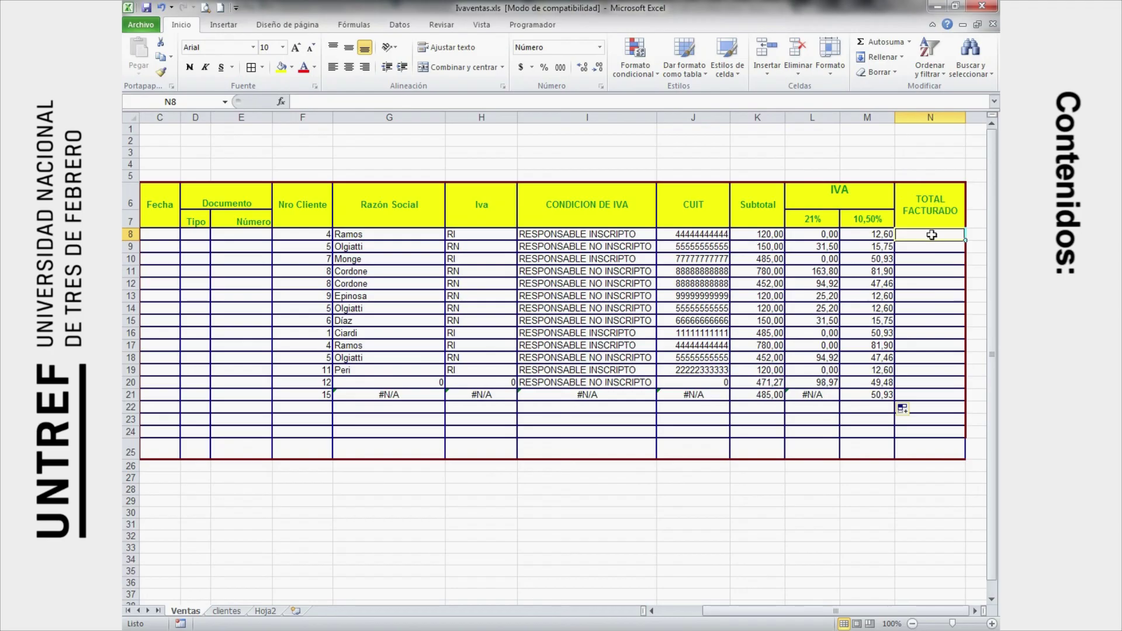
click(881, 43)
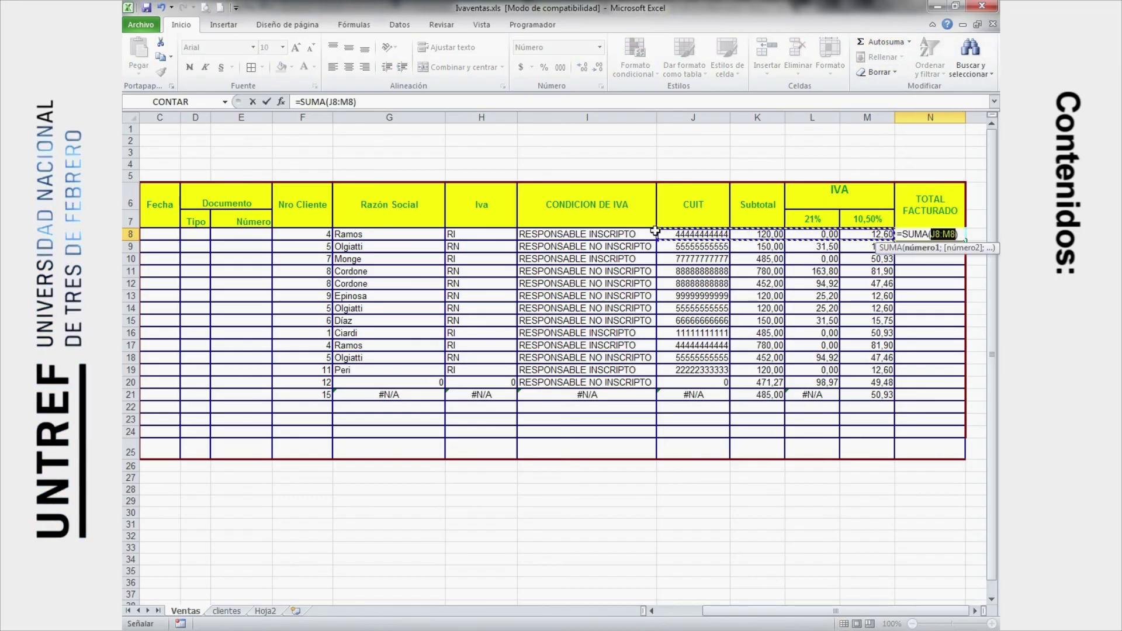
click(763, 236)
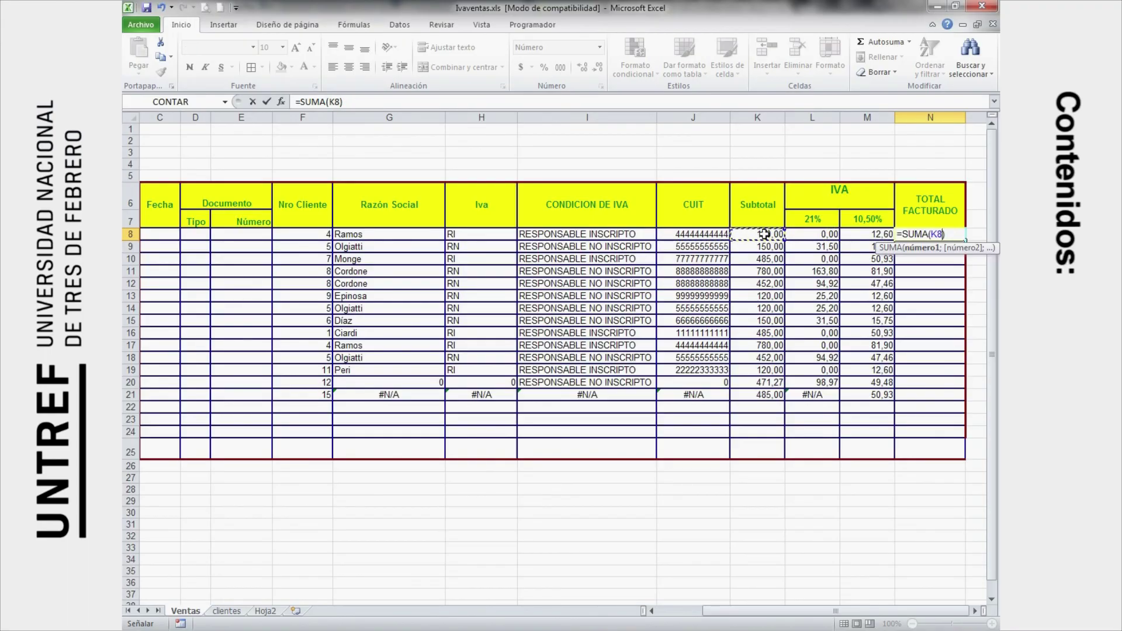
drag(780, 234, 861, 234)
key(Return)
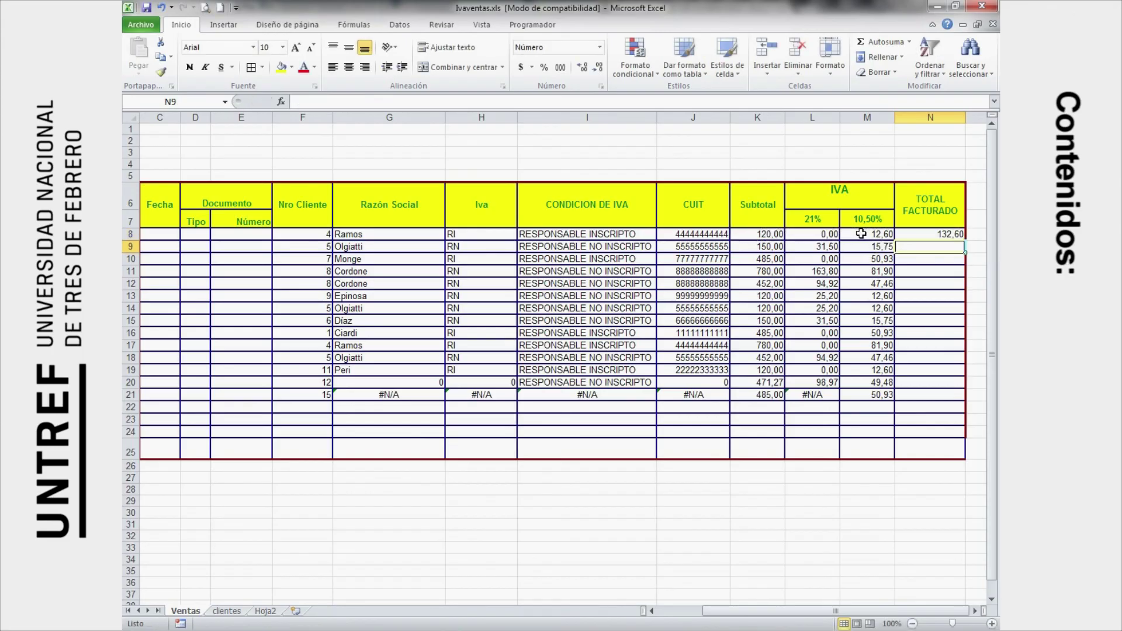
click(932, 239)
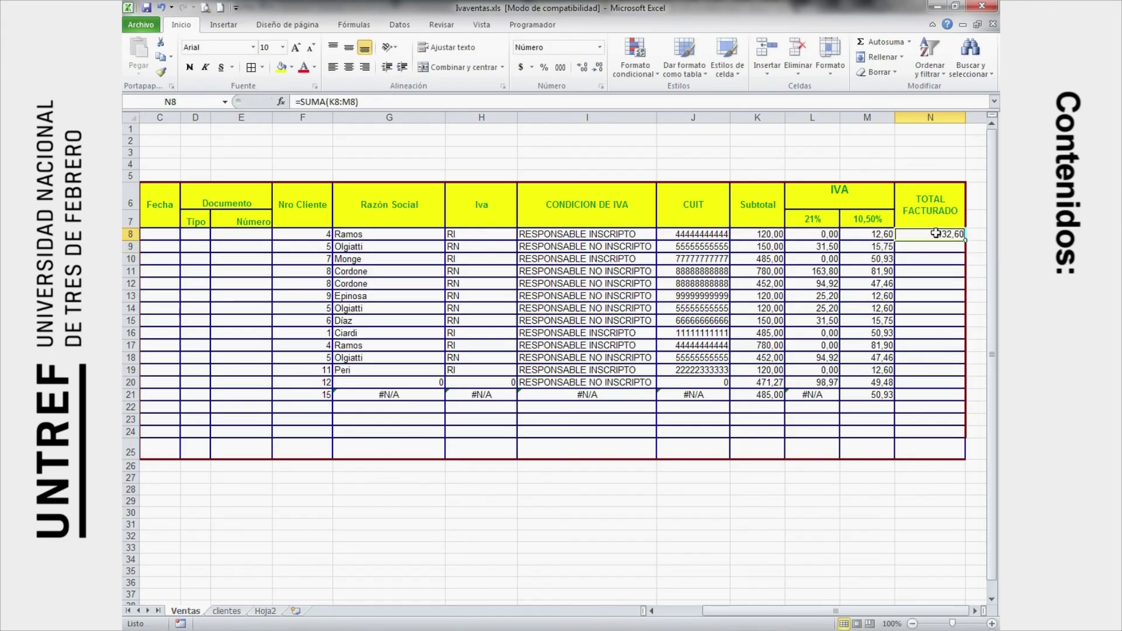
double_click(967, 240)
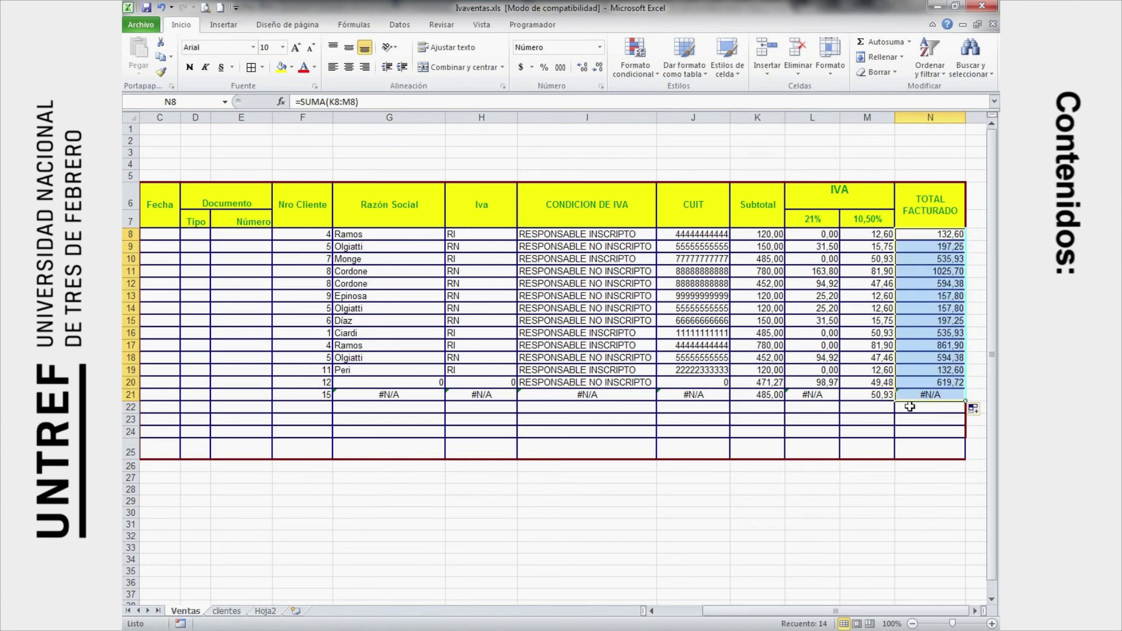